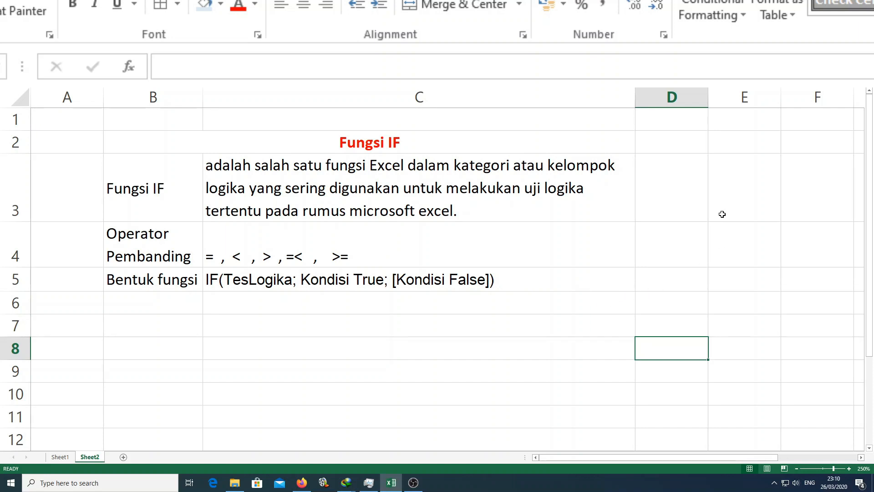
Enter the logical values True in cell E3 and False in cell F3 of Sheet2.
left_click(736, 198)
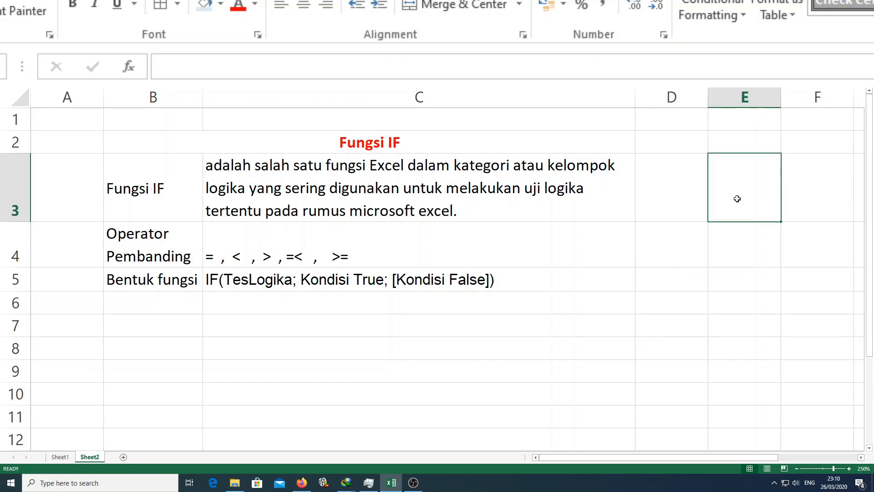
type("True")
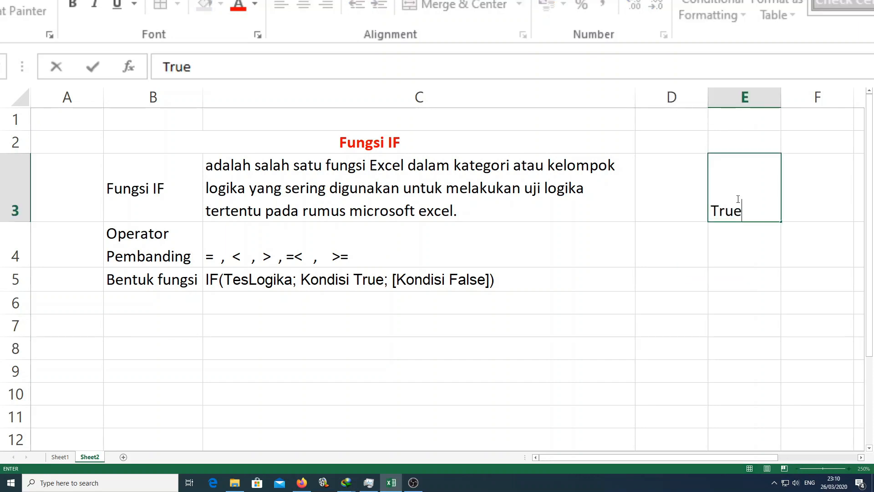
left_click(809, 208)
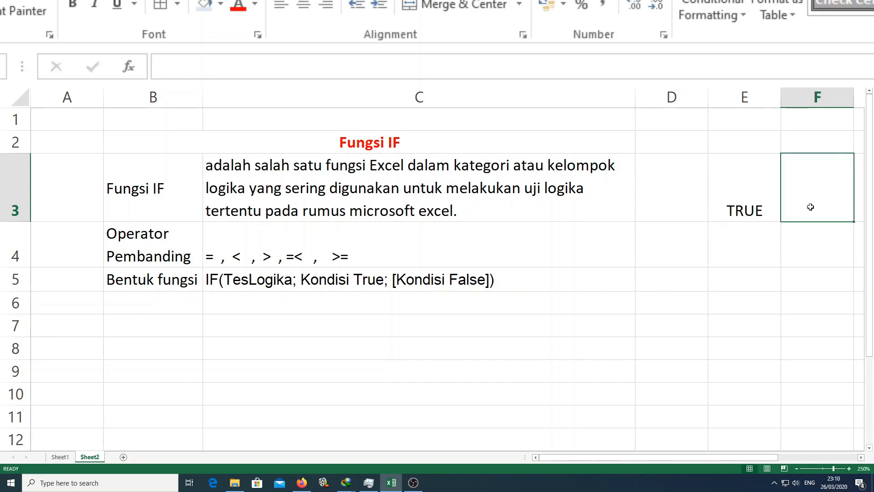
type("False")
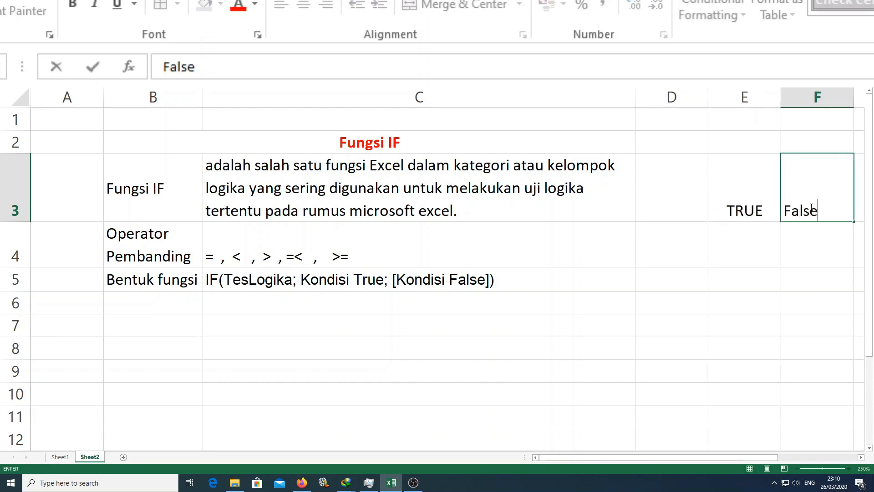
key("Return")
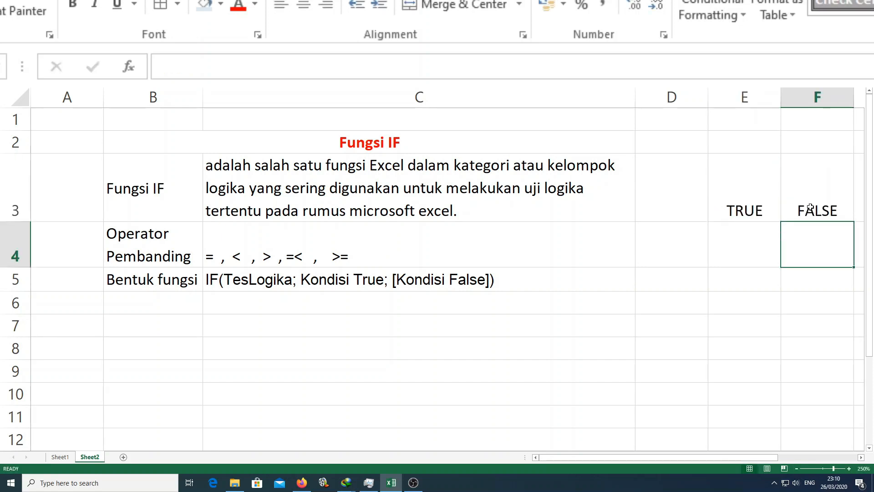
Add the example pair Malam in E4 and Siang in F4 under the TRUE and FALSE headings.
left_click(750, 229)
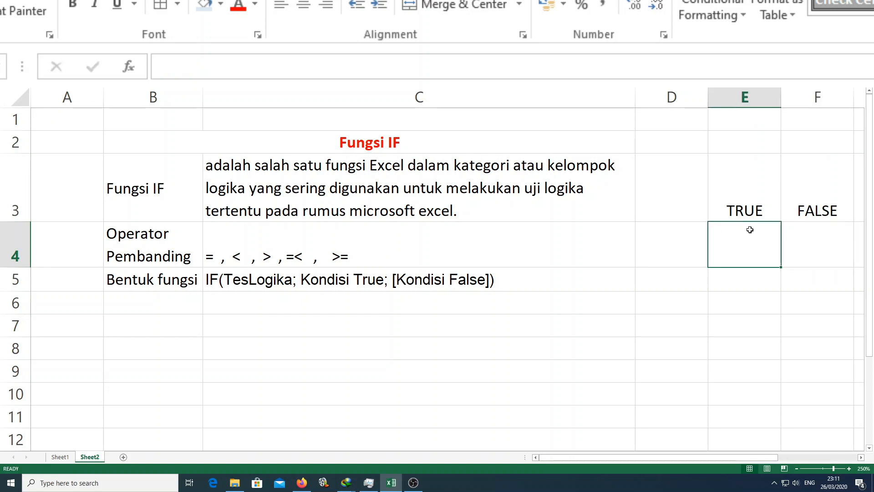
type("Malam")
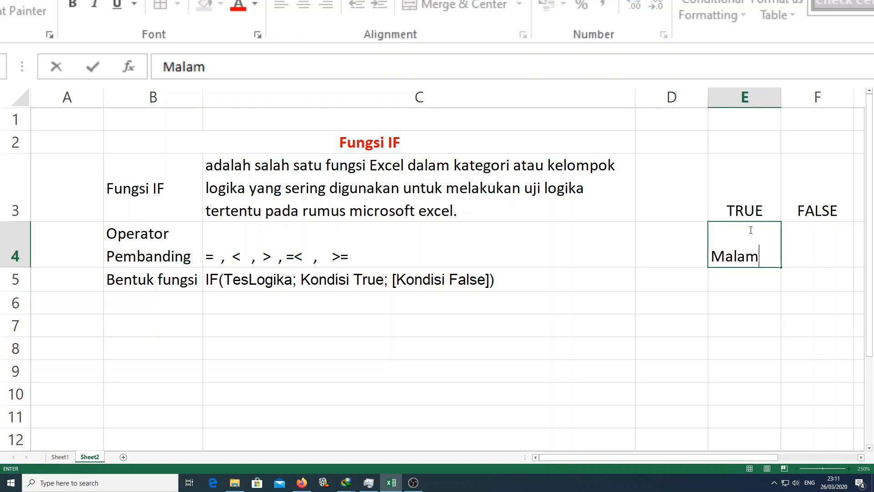
key("Return")
key("Right")
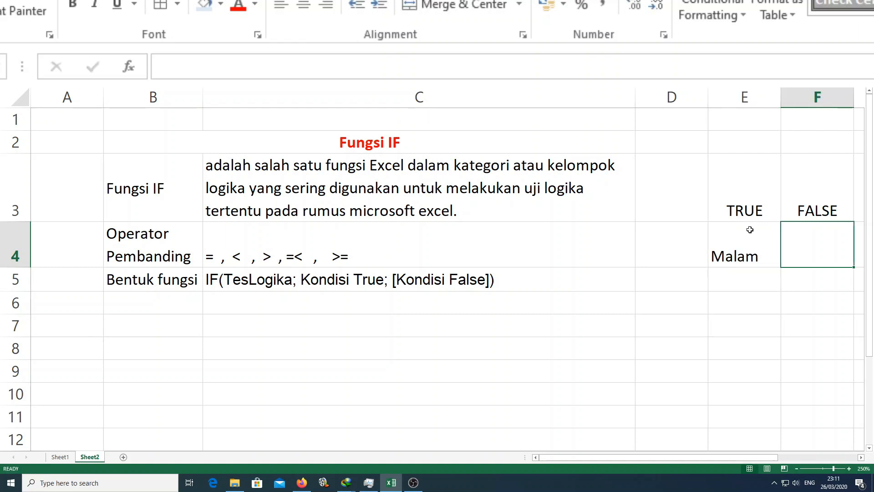
type("Siang")
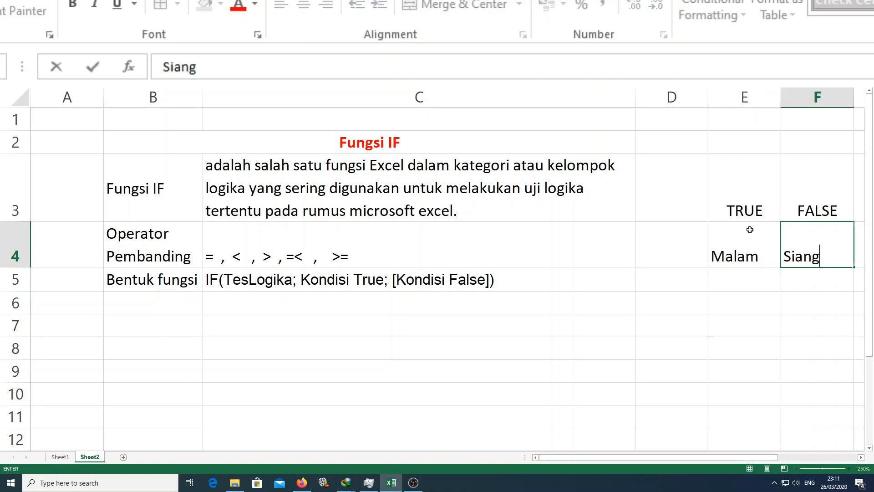
key("Return")
Add the example pair YA in cell E5 and Tidak in cell F5.
key("Left")
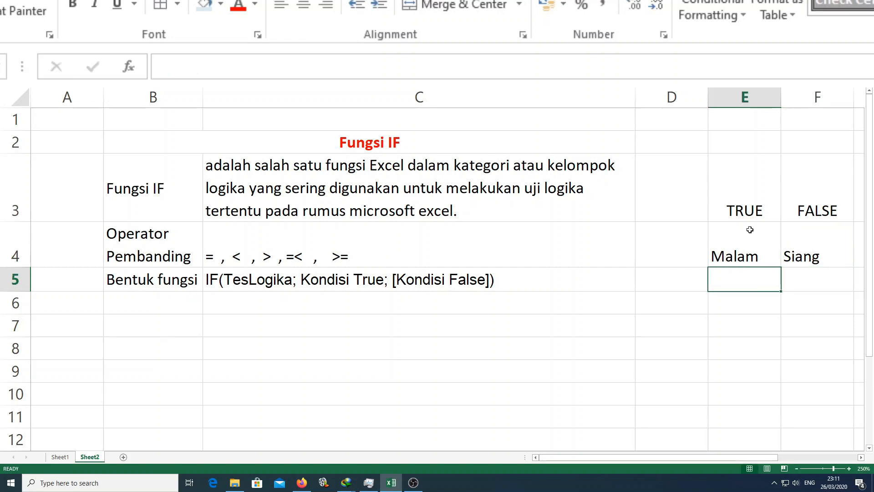
type("YA")
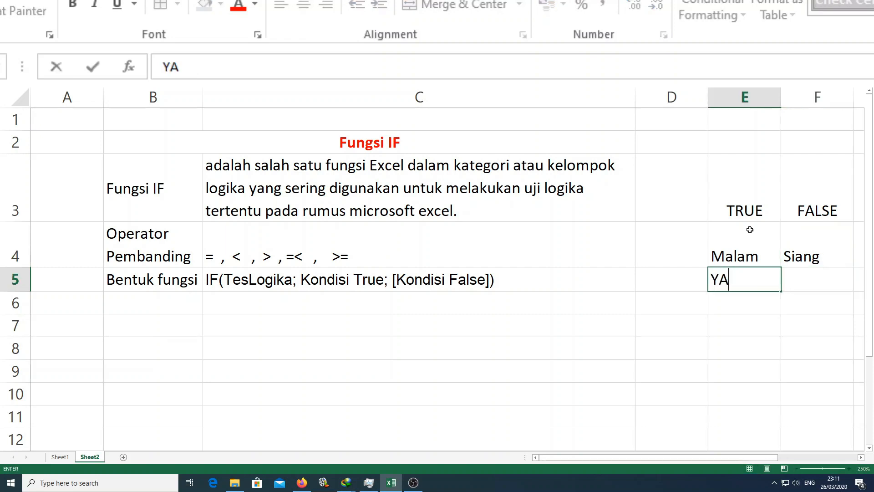
key("Tab")
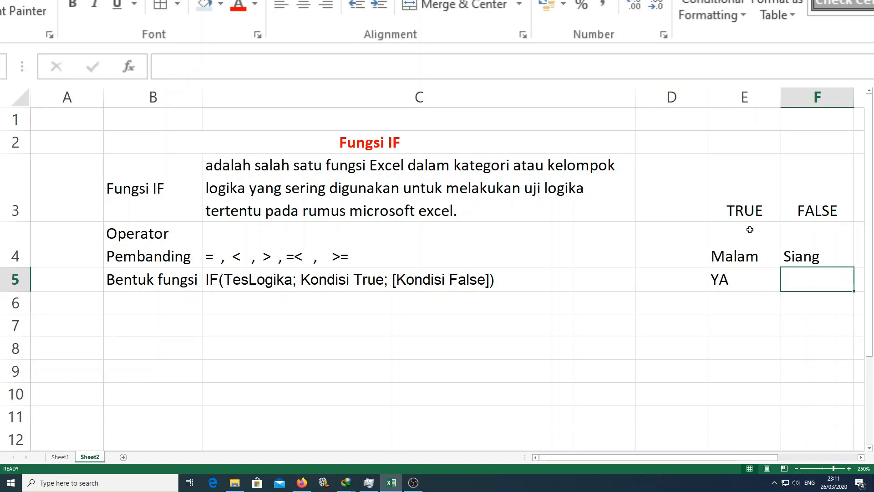
type("Tidak")
key("Return")
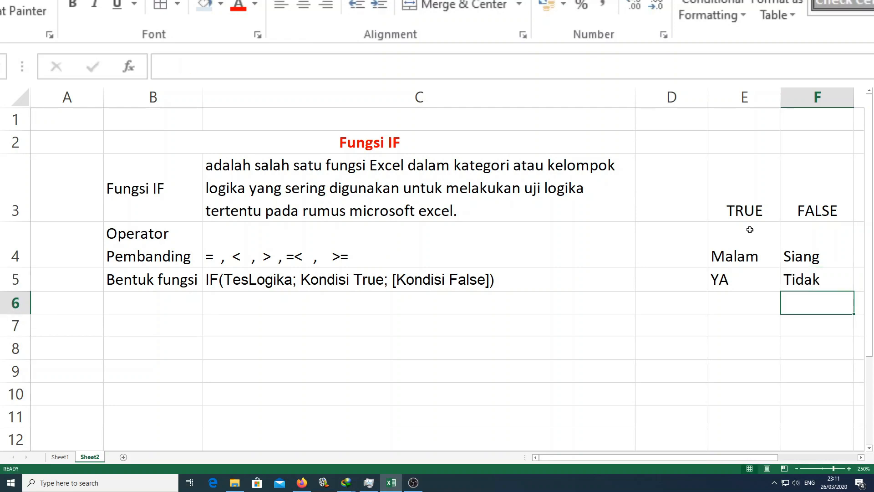
Add the example pair Putra in cell E6 and Putri in cell F6.
key("Left")
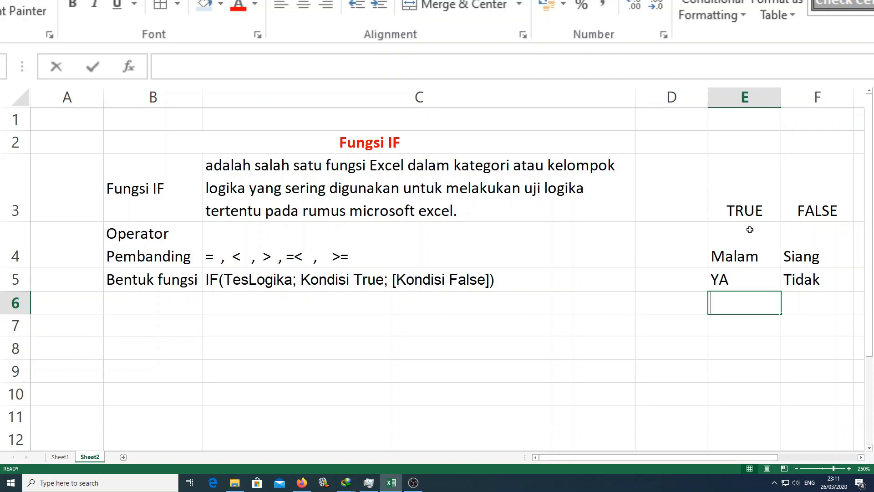
type("Putra")
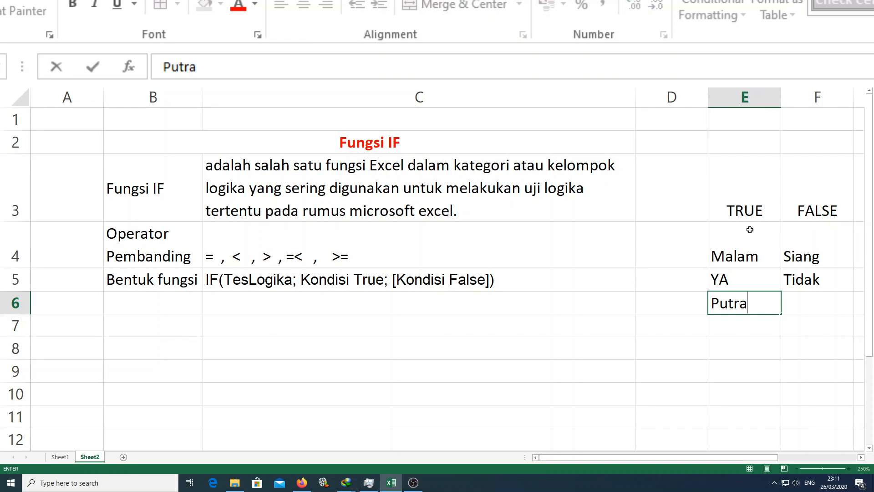
key("Tab")
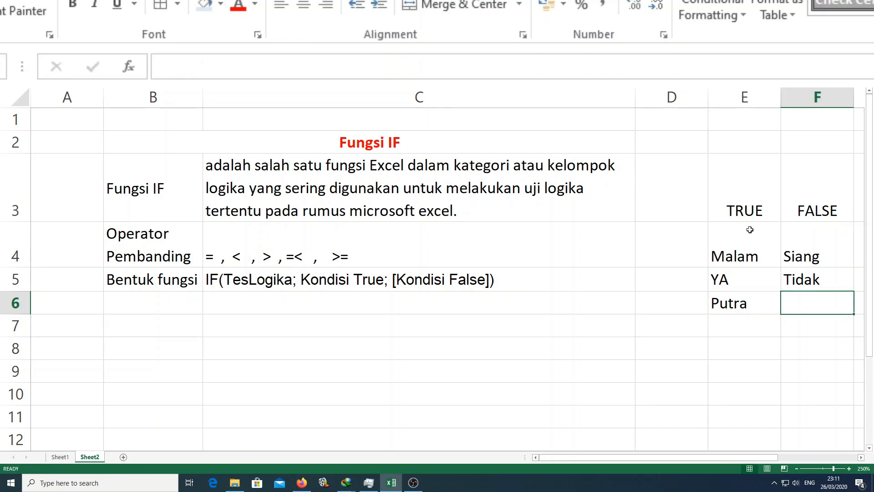
type("Put")
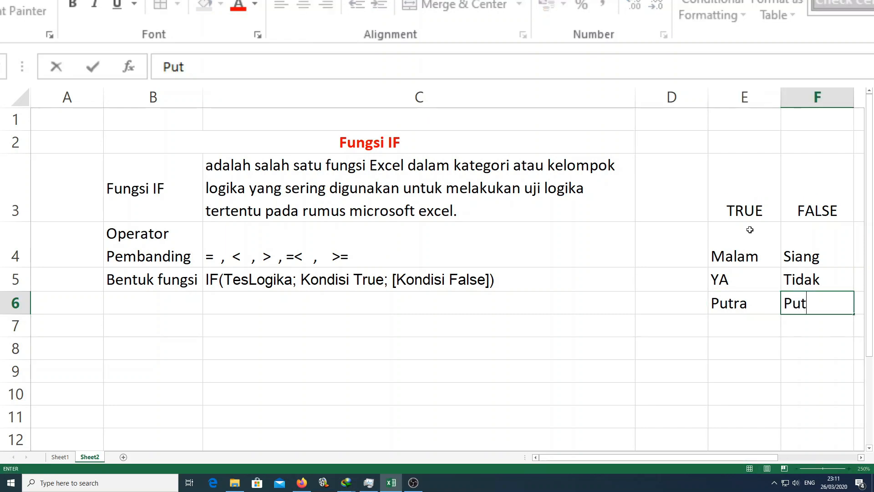
type("ri")
key("Return")
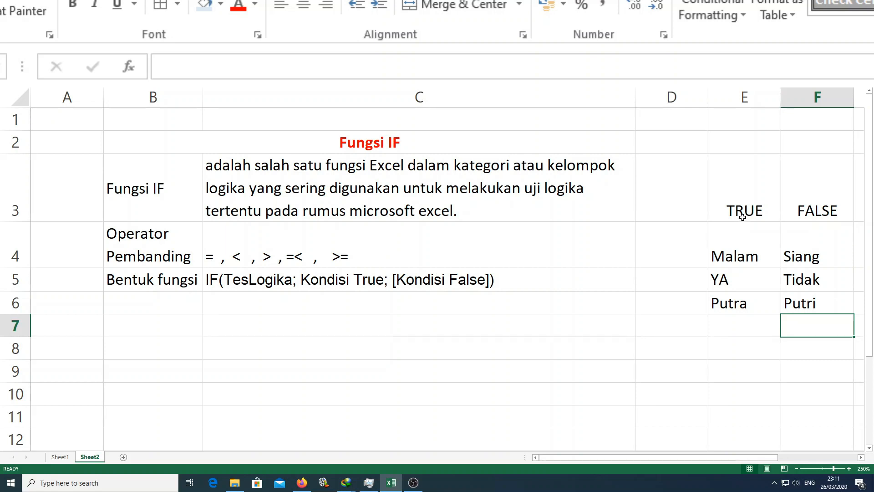
Clear the TRUE/FALSE example entries from E3:F6, then select the comparison operators cell C4.
left_click_drag(745, 202, 808, 295)
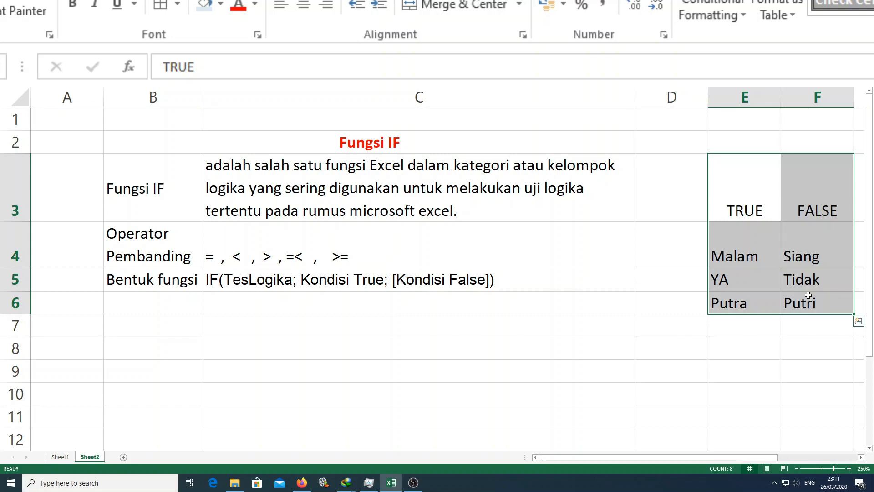
key("Delete")
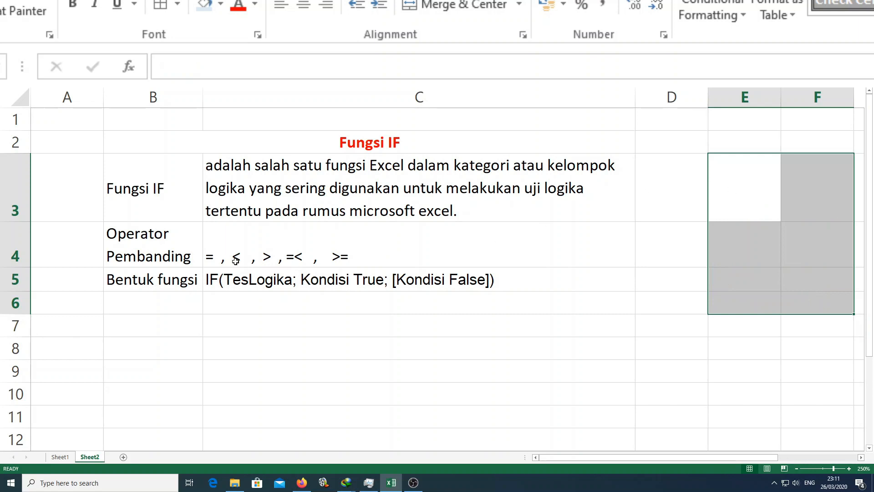
left_click(213, 262)
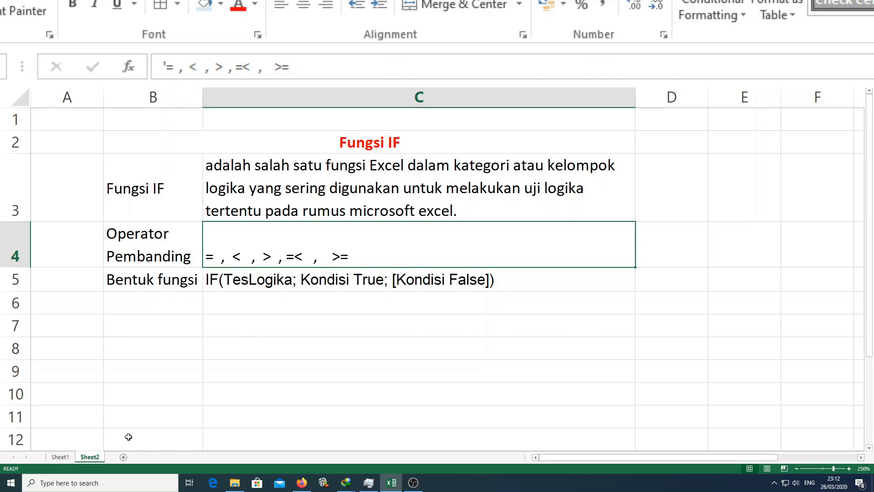
Open Sheet1 and examine the student test table's Status and Ruang columns, its data in B4:D10 and its header row.
left_click(60, 457)
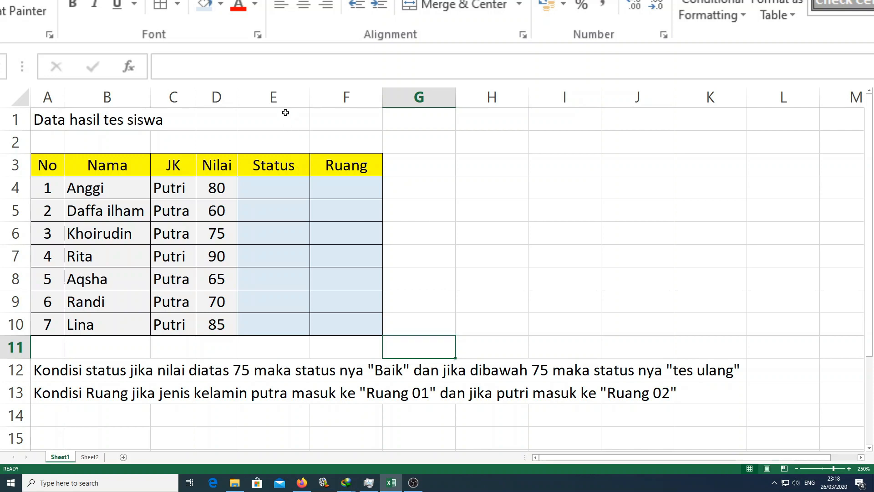
left_click(277, 97)
left_click(343, 96)
left_click(273, 97)
left_click(340, 96)
left_click(291, 97)
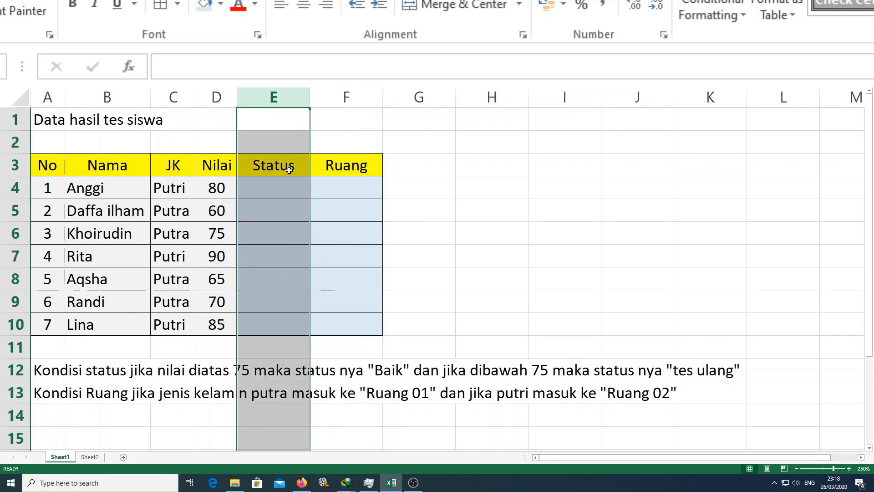
left_click(286, 167)
left_click(280, 194)
left_click_drag(93, 192, 214, 326)
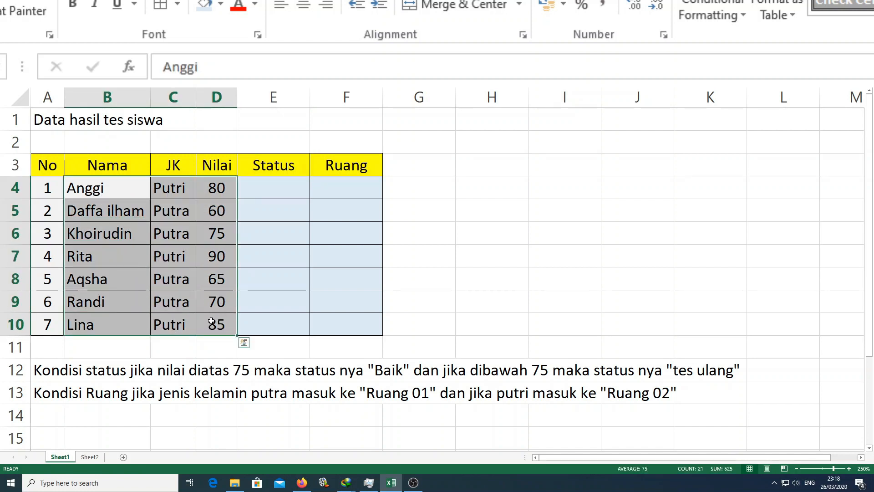
left_click(425, 295)
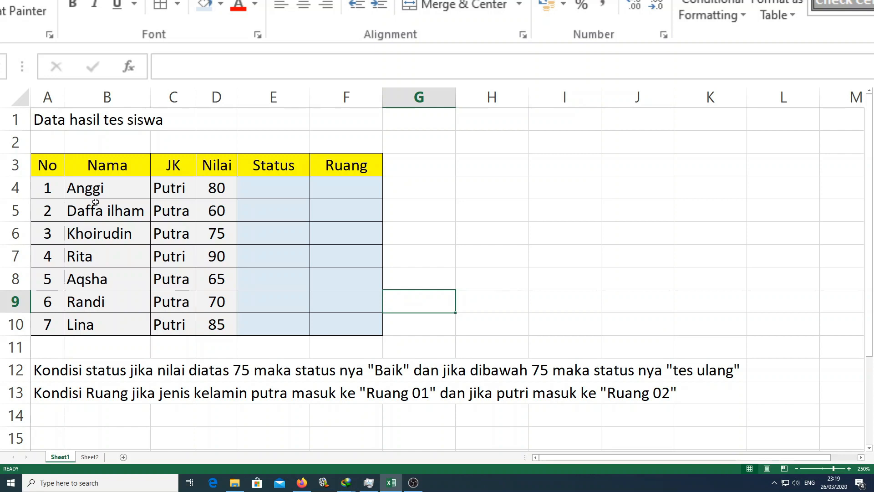
left_click_drag(51, 166, 327, 168)
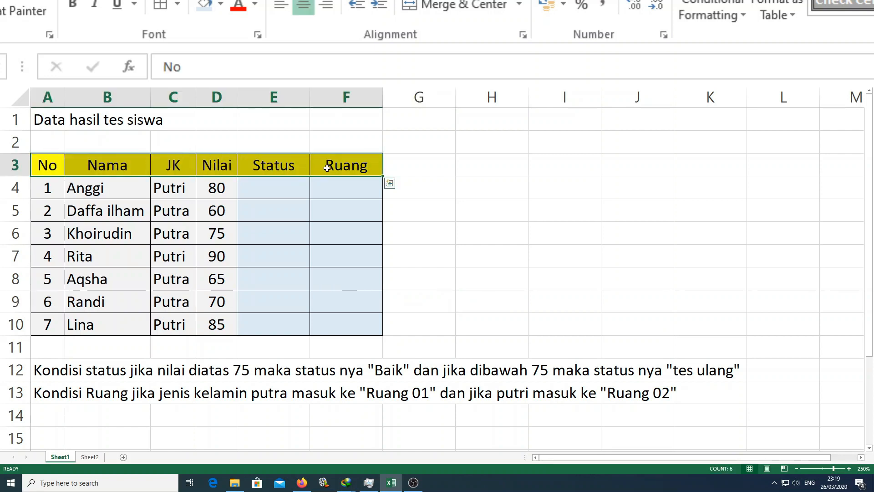
Enter the note "Field = jenis data" in cell G3 beside the table's header row.
left_click(396, 168)
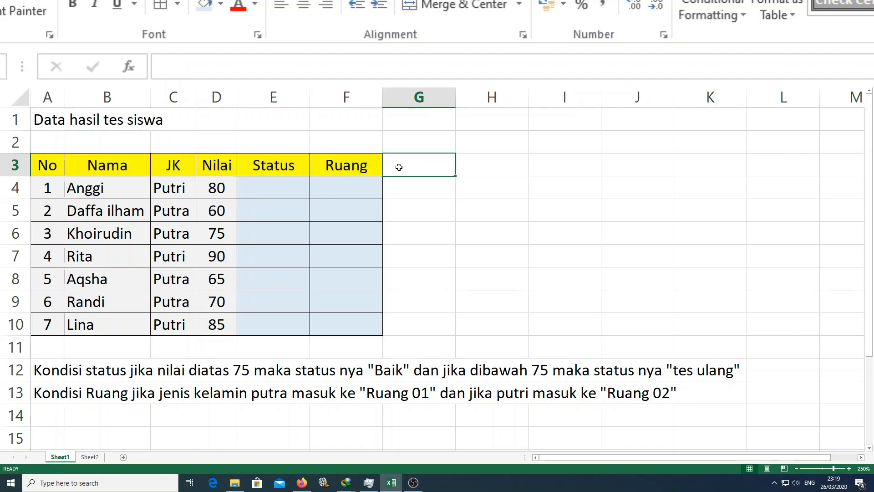
type("Field =")
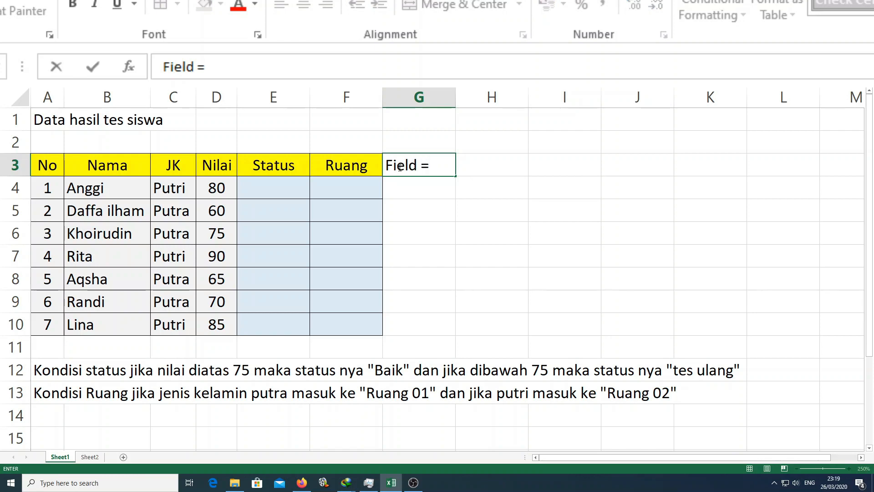
type("jenis data")
key("Return")
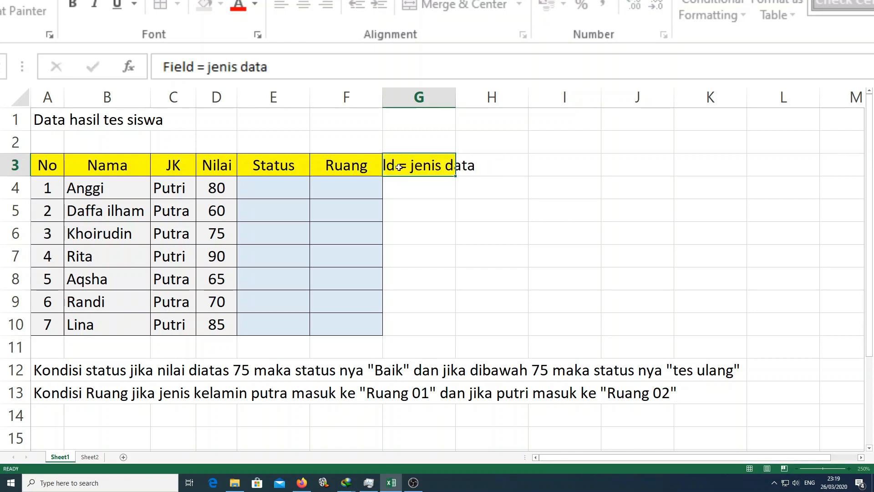
Review the note's full text in cell G3, then undo its entry.
left_click(399, 167)
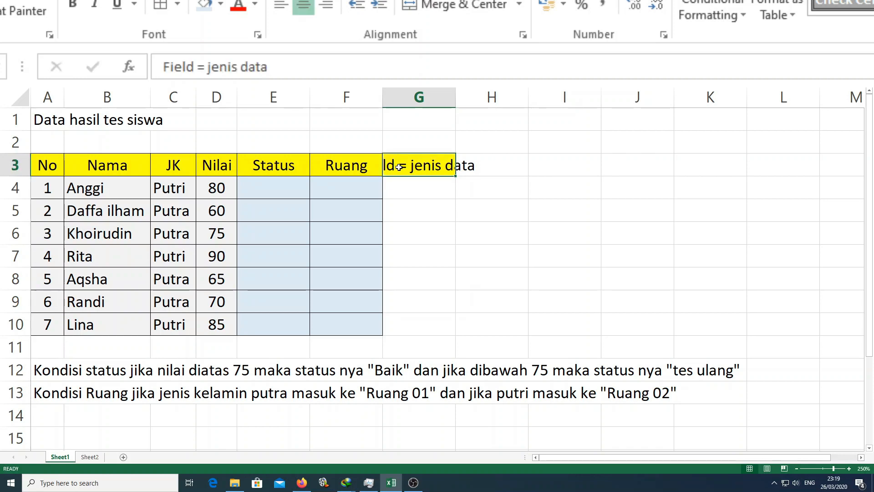
double_click(399, 167)
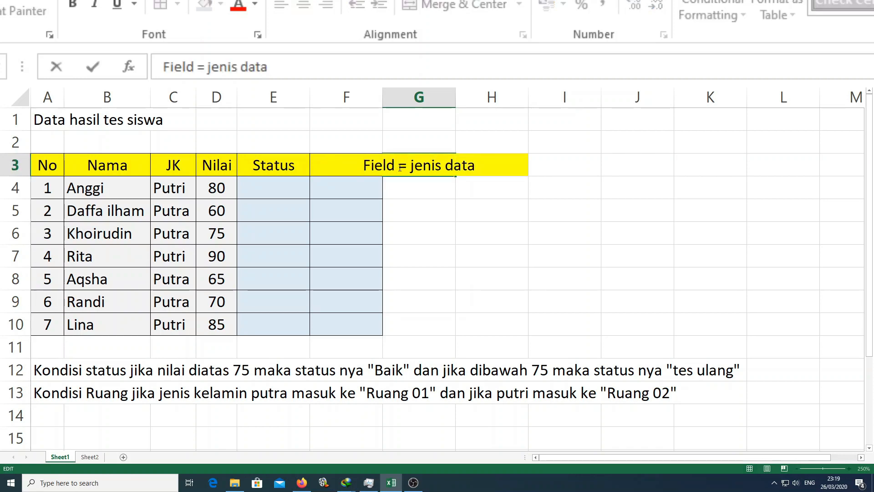
left_click_drag(364, 167, 477, 167)
left_click(429, 224)
key("Up")
key("Up")
key("Up")
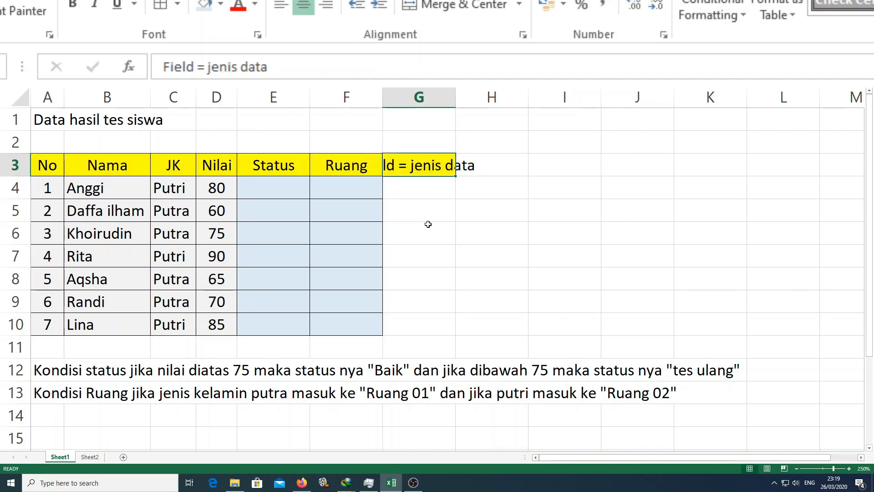
key("ctrl+z")
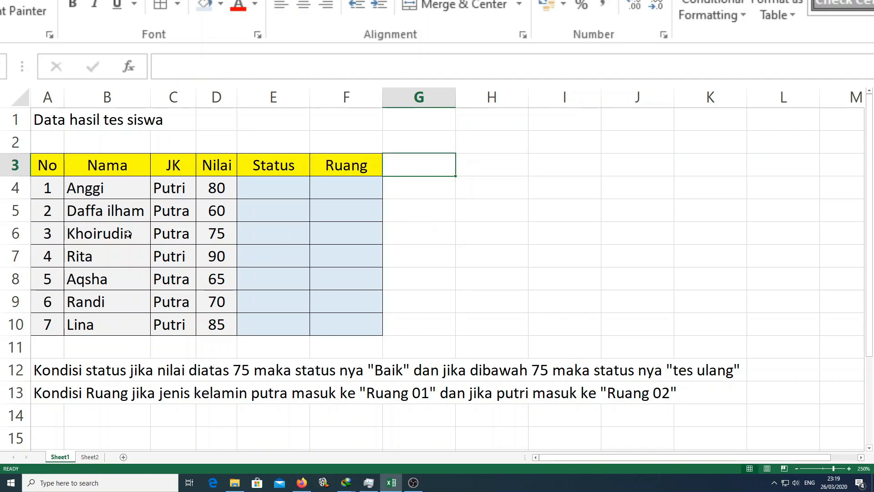
left_click(417, 483)
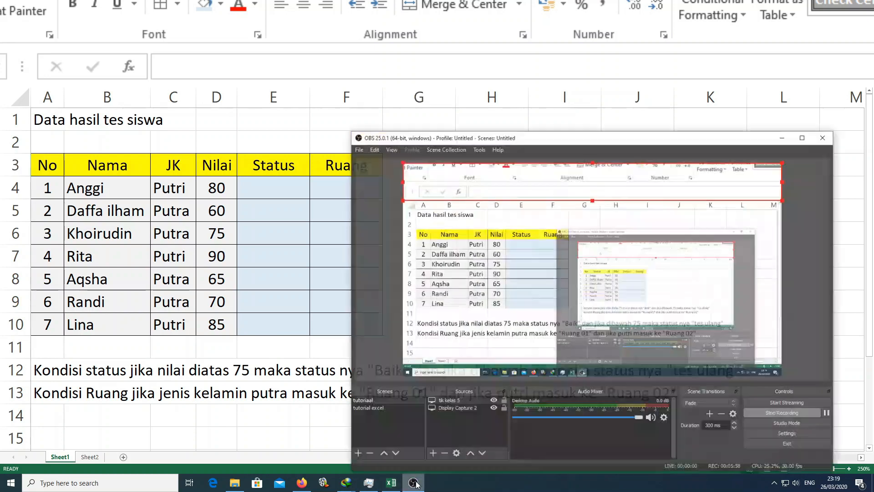
left_click(418, 482)
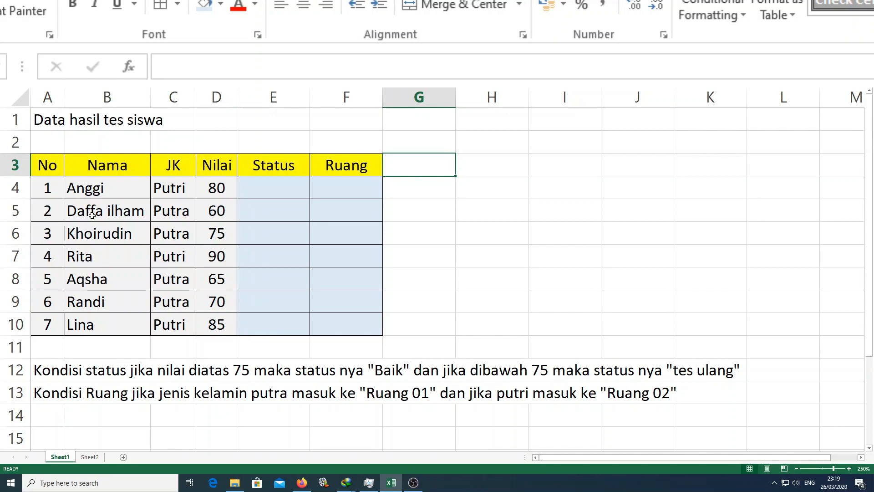
Select the student data in A4:D10, then write the note "File = isi data" in cell B11 below the table.
left_click_drag(50, 190, 220, 322)
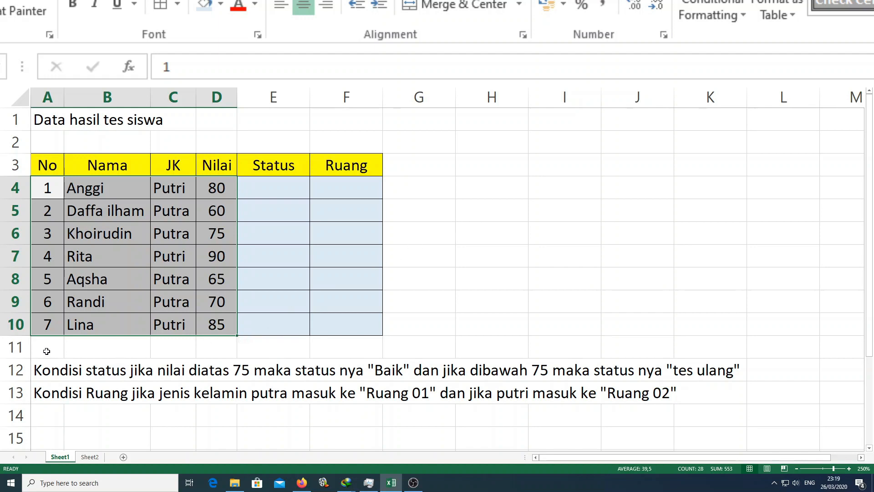
left_click(47, 350)
left_click(89, 352)
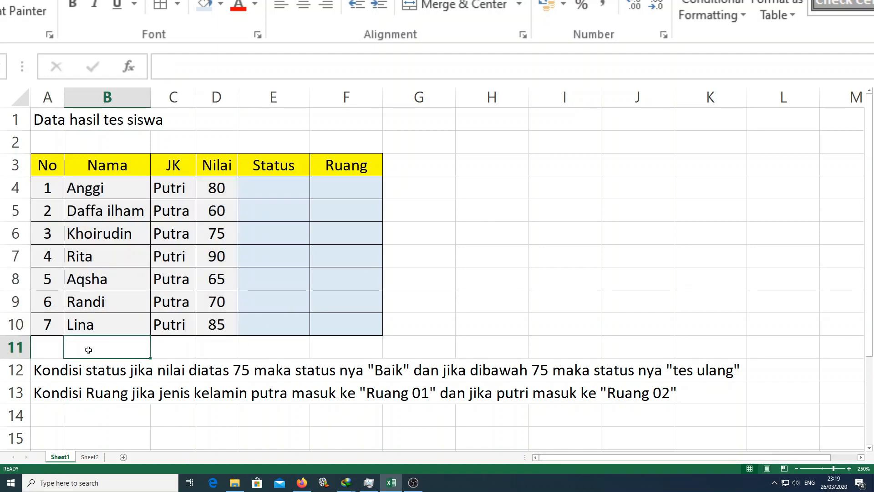
type("Fil")
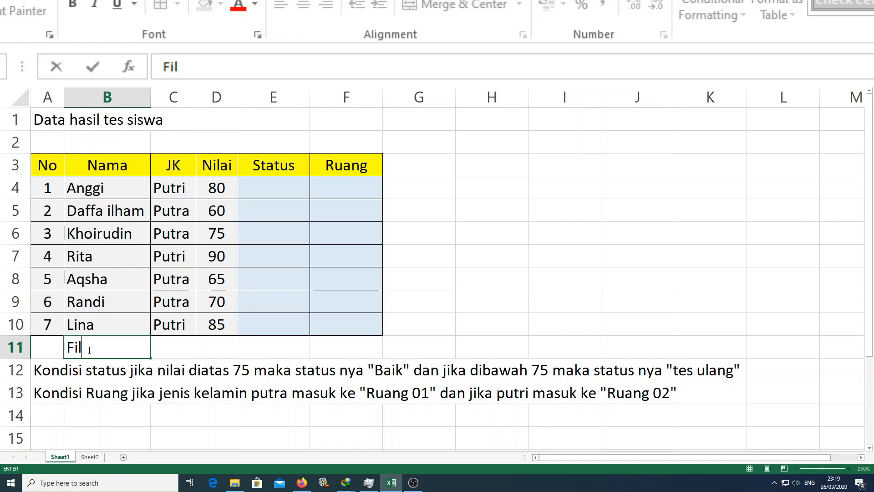
type("e = isi data")
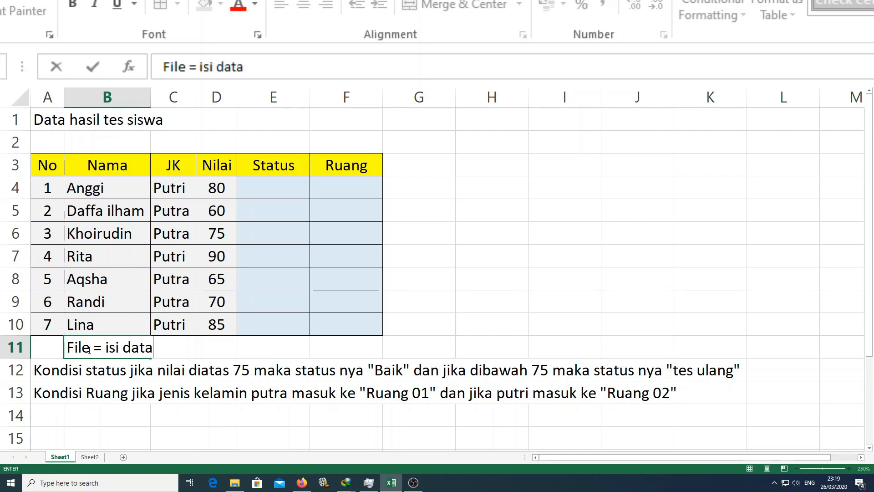
Erase the whole note from cell B11, leaving the cell empty.
key("BackSpace")
key("BackSpace")
key("BackSpace")
key("BackSpace")
key("BackSpace")
key("BackSpace")
key("BackSpace")
key("BackSpace")
key("BackSpace")
key("BackSpace")
key("BackSpace")
key("BackSpace")
key("BackSpace")
key("BackSpace")
key("BackSpace")
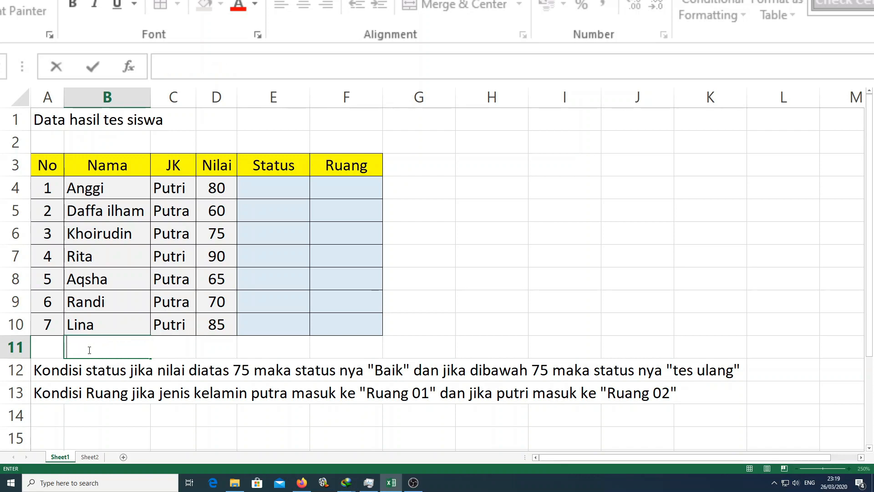
key("Return")
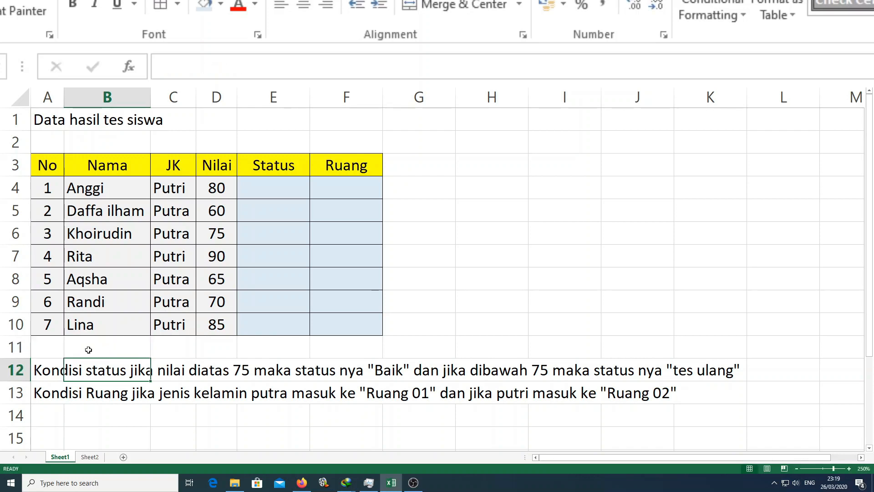
Examine the Status and Ruang cells E4:F10, then select the first Status cell, E4.
left_click(513, 250)
left_click_drag(281, 187, 363, 332)
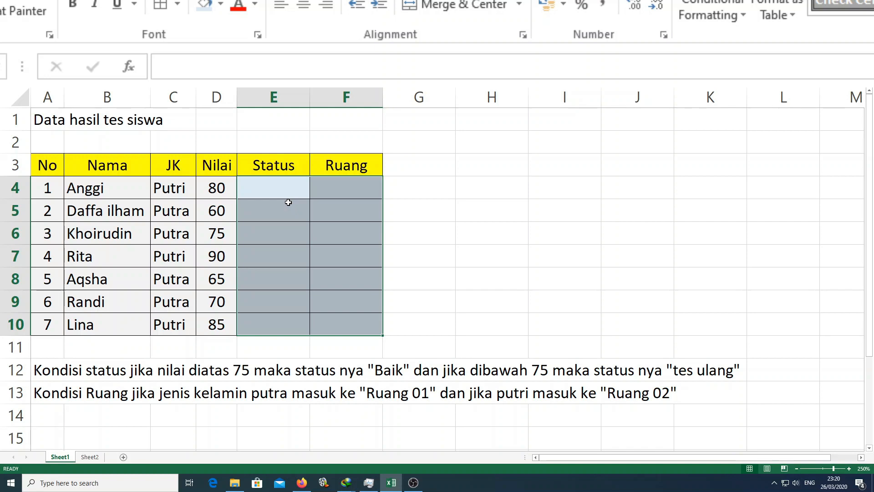
left_click_drag(261, 189, 362, 327)
left_click(448, 314)
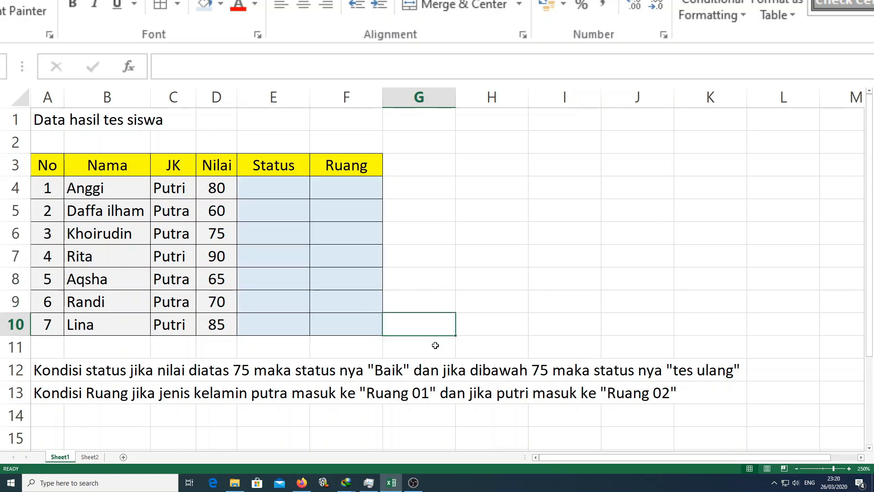
left_click(290, 195)
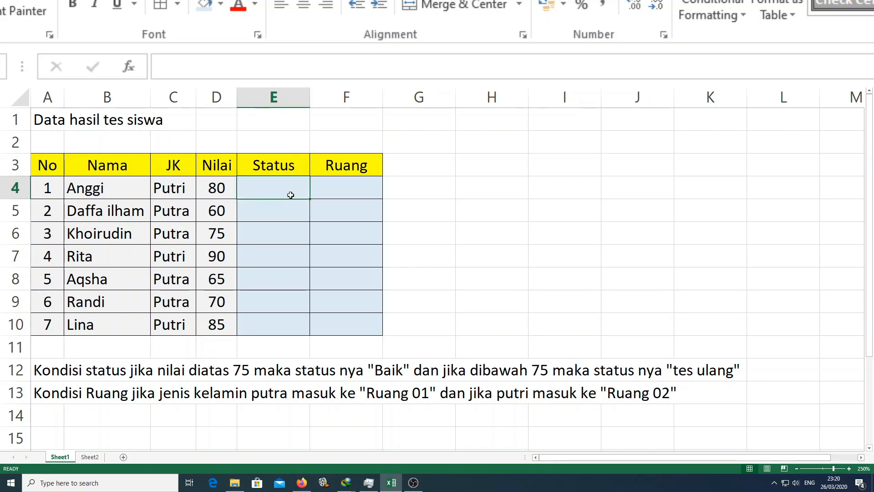
Read the Status condition in row 12 for its threshold and two outcomes, then check the IF syntax on Sheet2 and return to Sheet1.
left_click(41, 373)
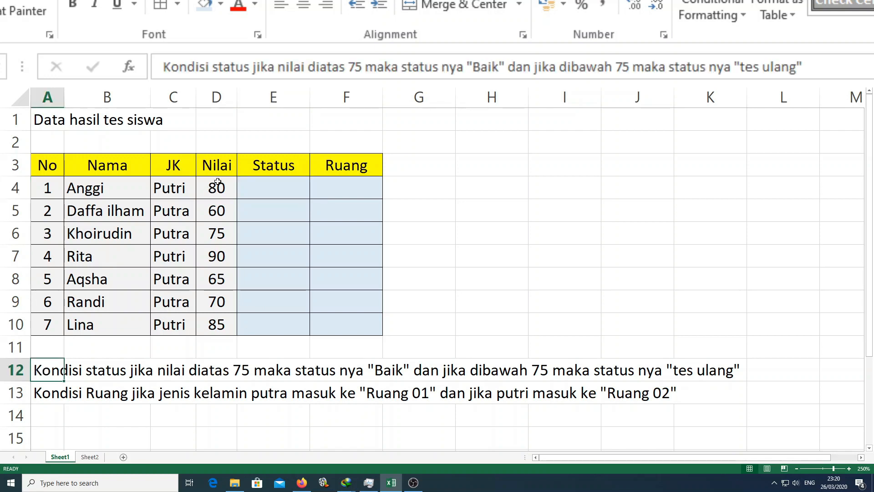
left_click_drag(258, 164, 276, 316)
left_click(51, 369)
left_click(244, 371)
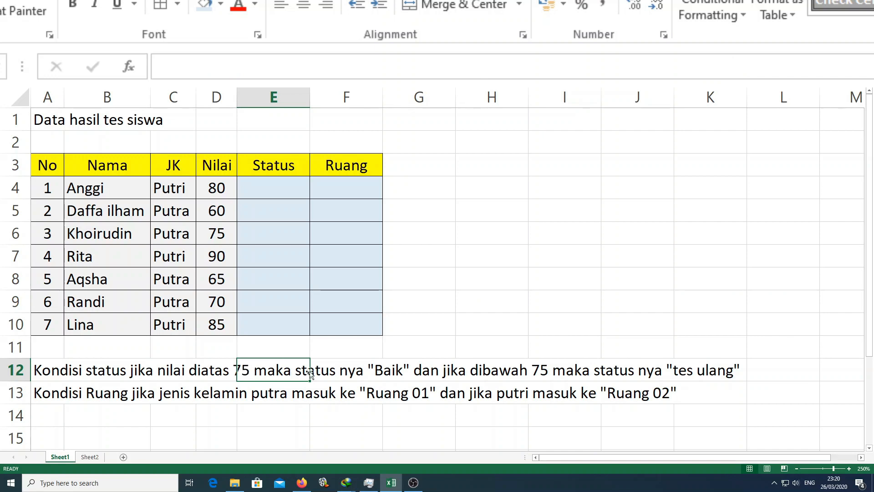
left_click(381, 373)
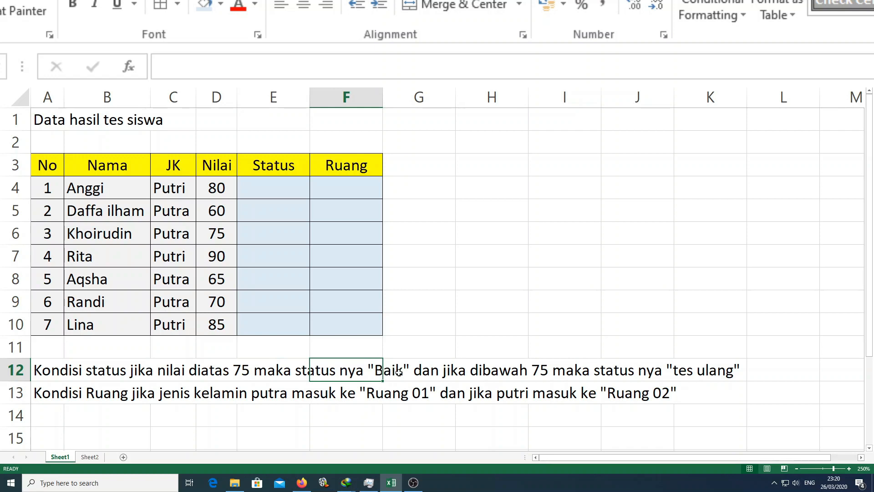
left_click(472, 371)
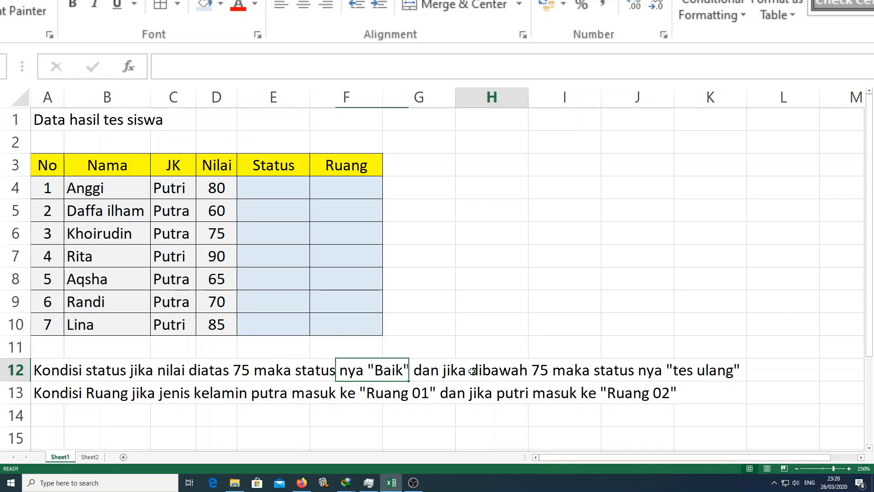
left_click(547, 371)
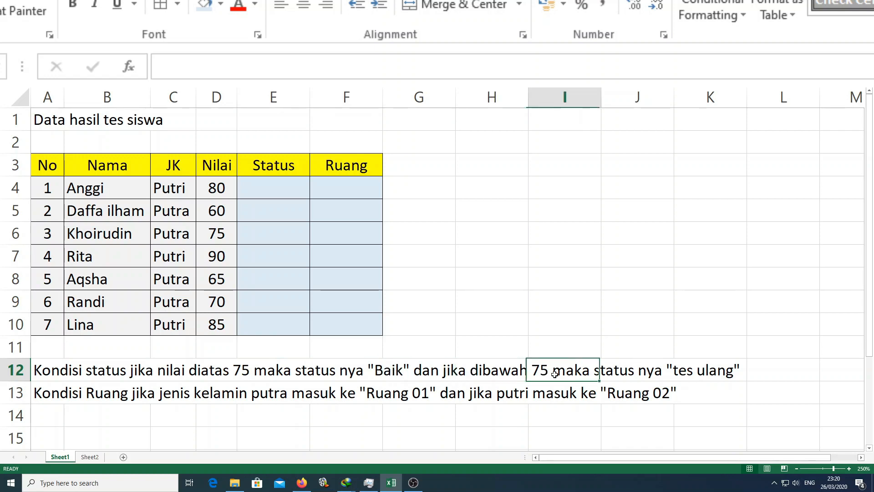
left_click(650, 369)
left_click(704, 374)
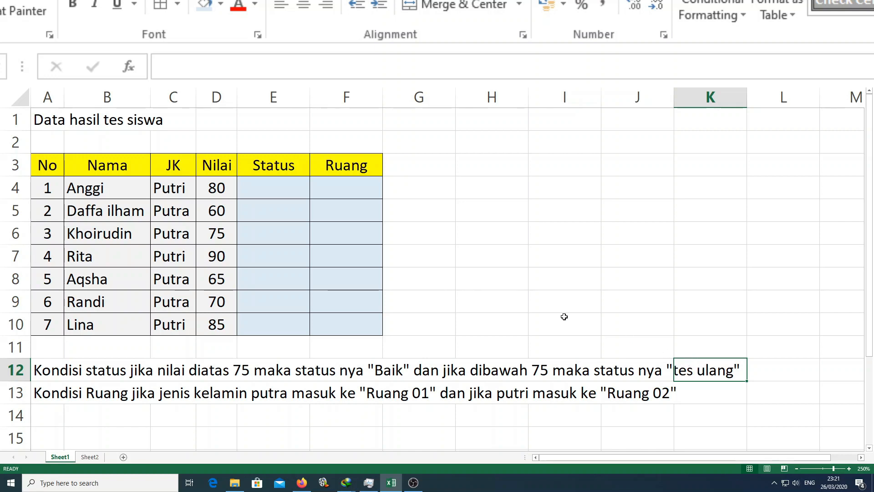
left_click(245, 370)
left_click(227, 371)
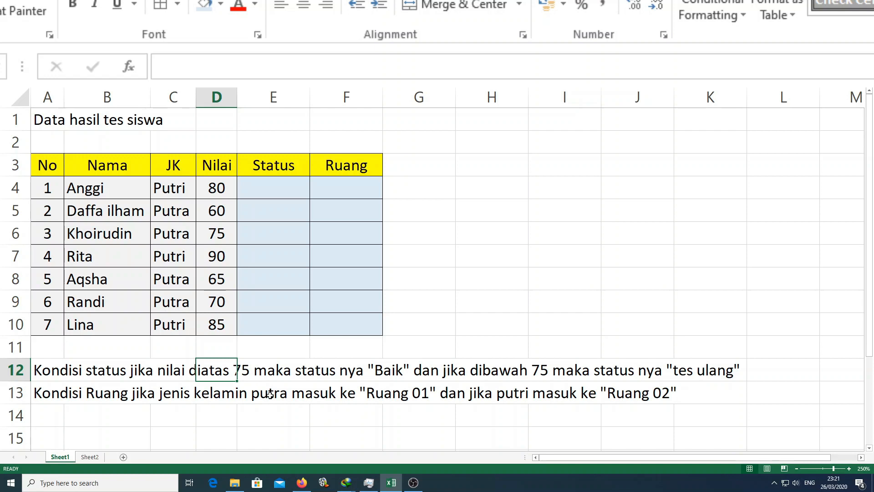
left_click(398, 367)
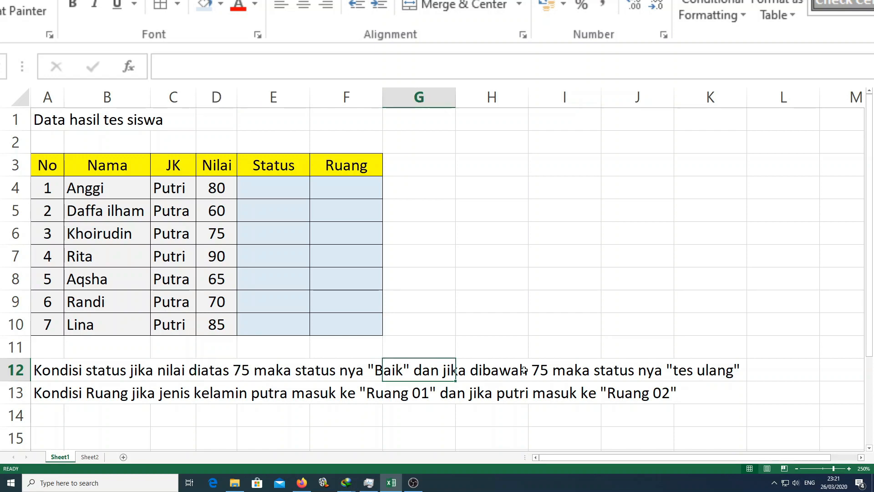
left_click(698, 371)
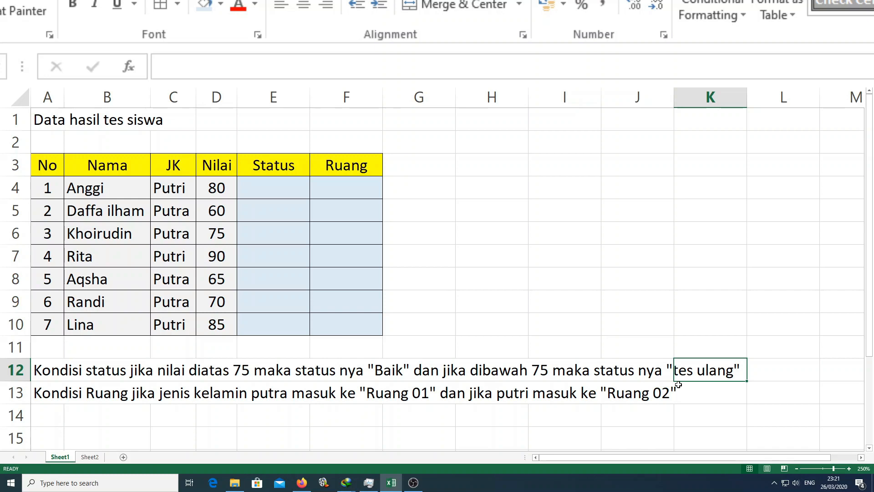
left_click(98, 457)
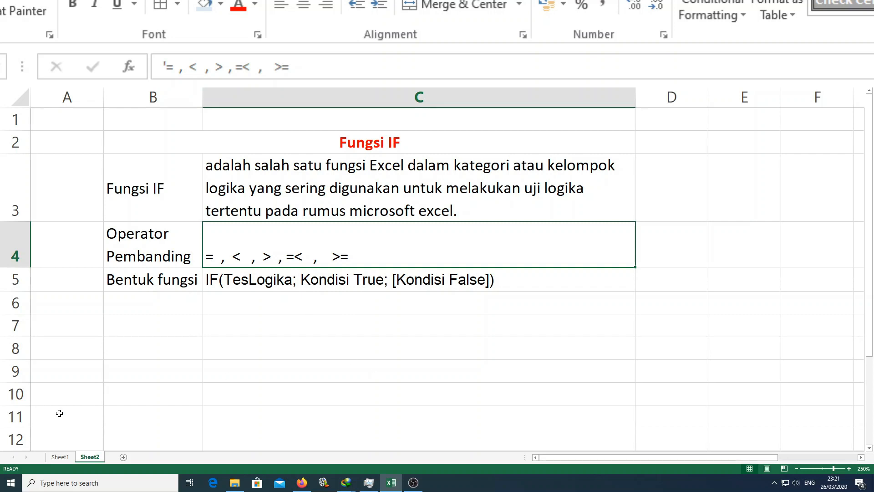
left_click(61, 457)
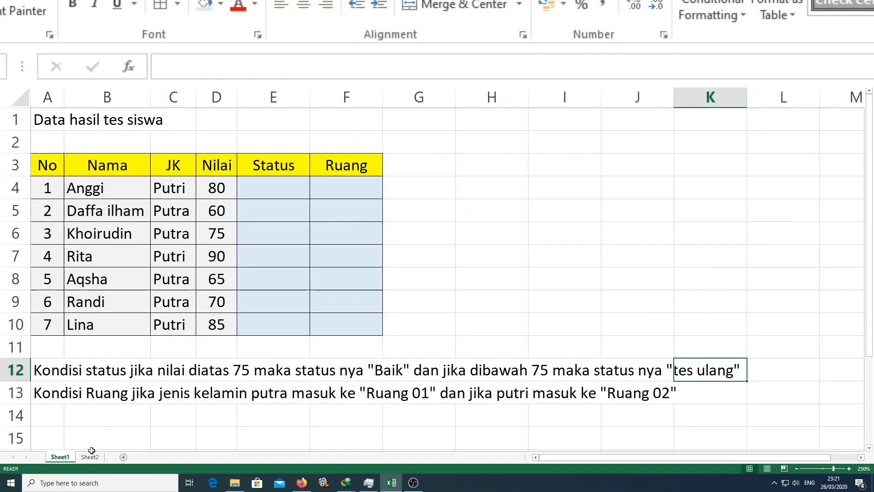
Enter the formula =if(d4>=75;"Baik";"Tes Ulang") in the first Status cell, E4, then select that cell to review it.
left_click(271, 194)
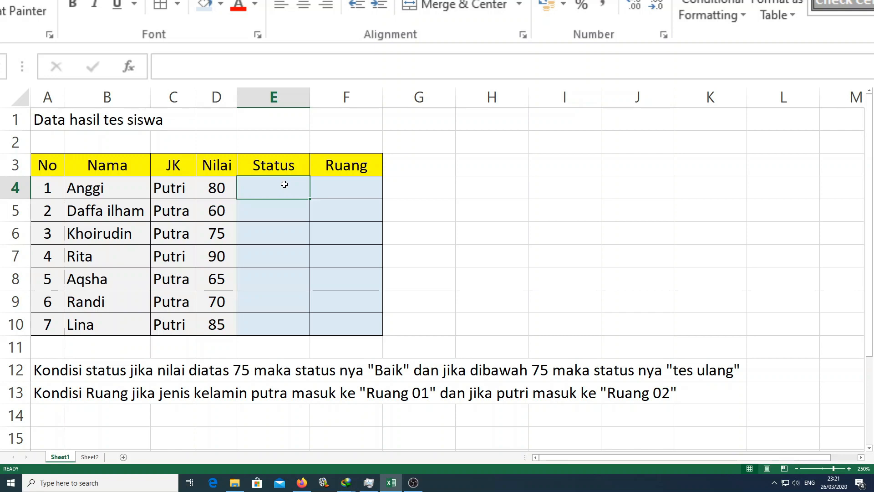
type("=")
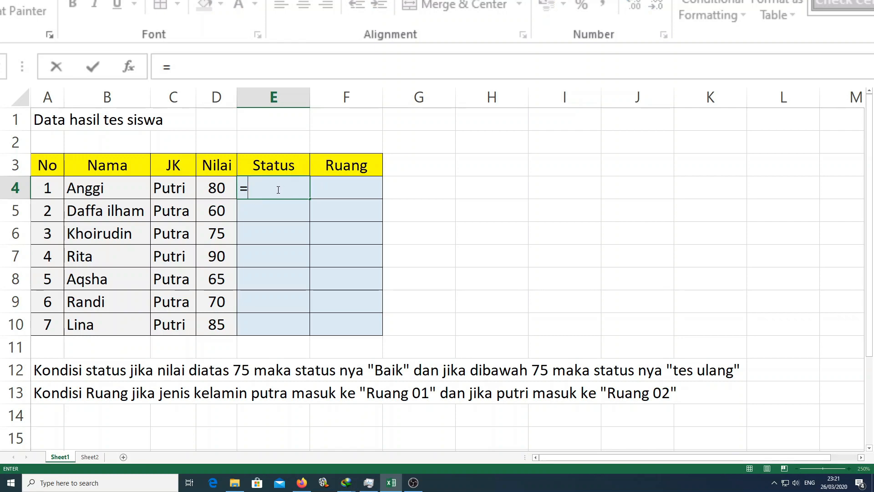
type("if")
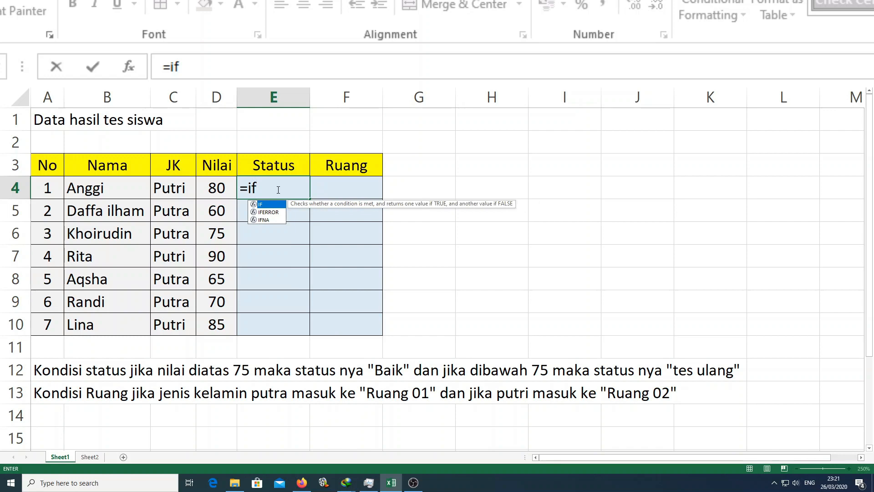
type("(")
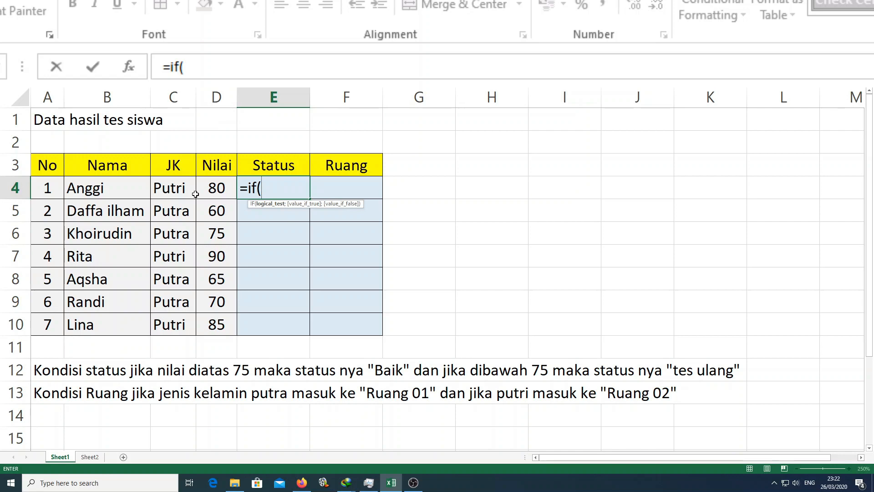
type("d4")
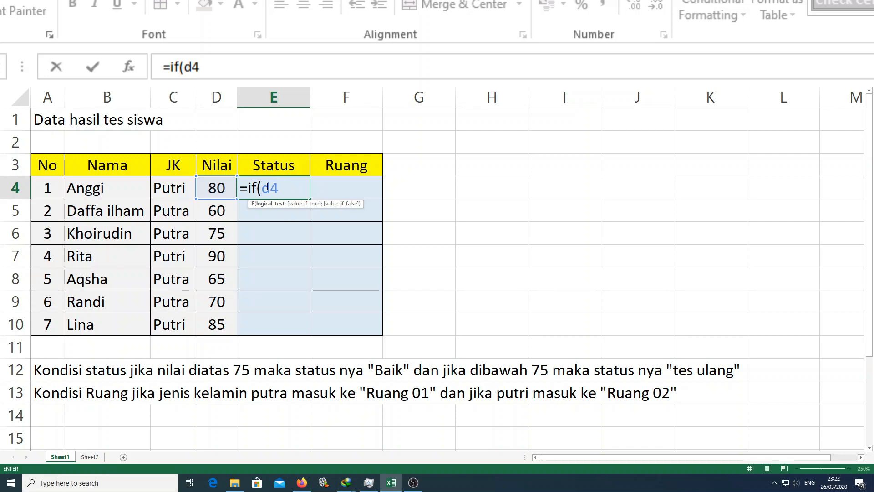
type(">=")
type("75;")
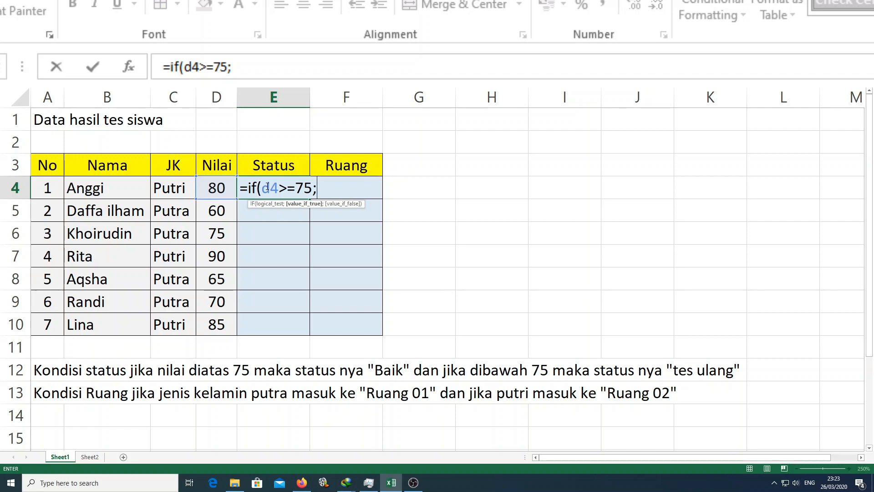
type("\"Baik")
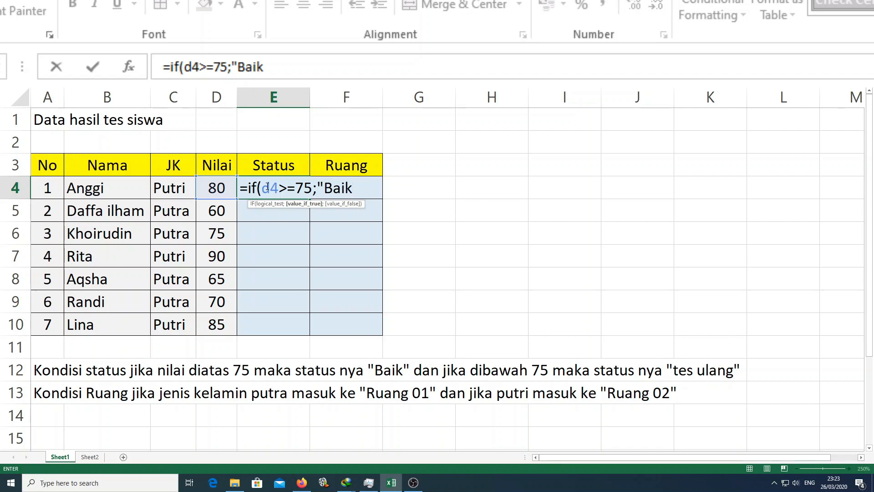
type("\";")
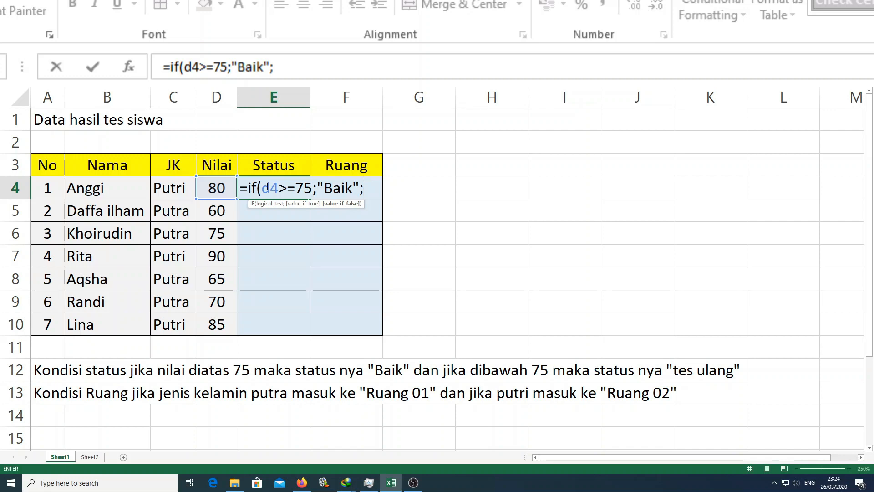
type("\"")
type("Tes")
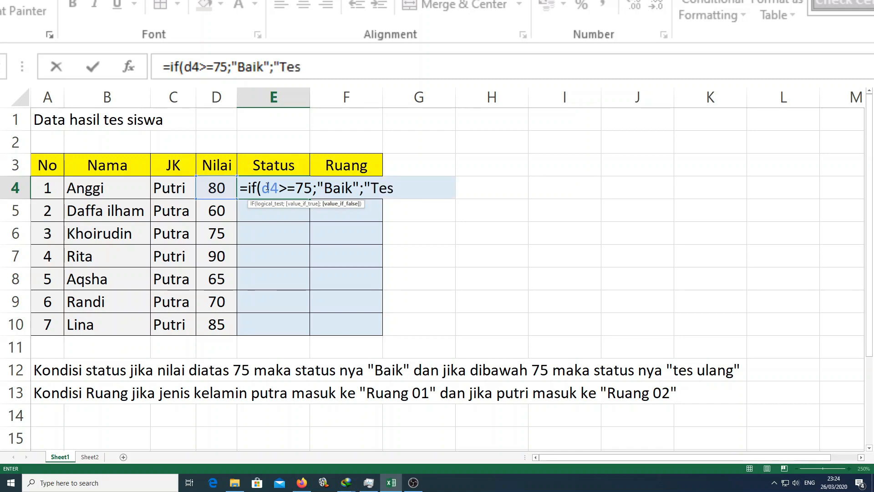
type(" Ulang")
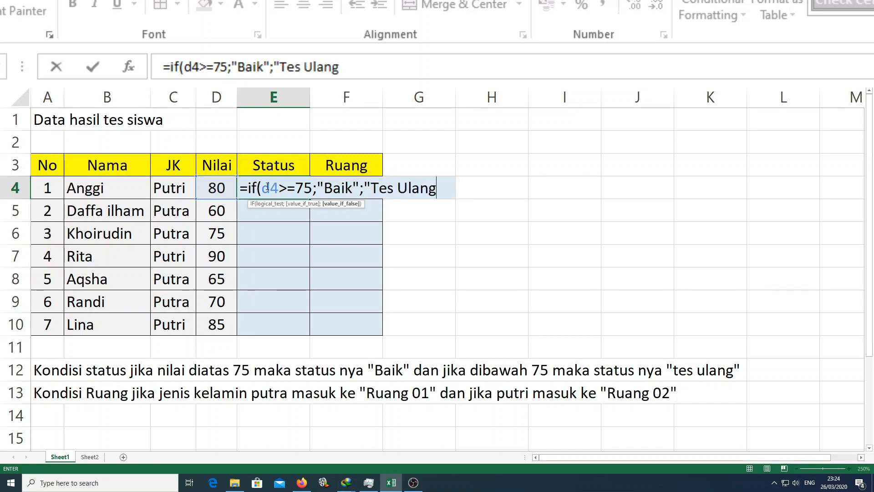
type("\"")
type(")")
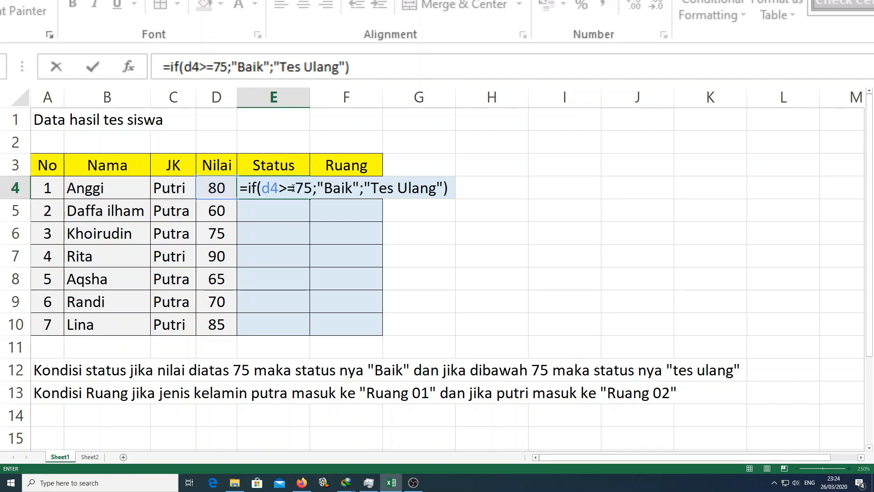
key("Return")
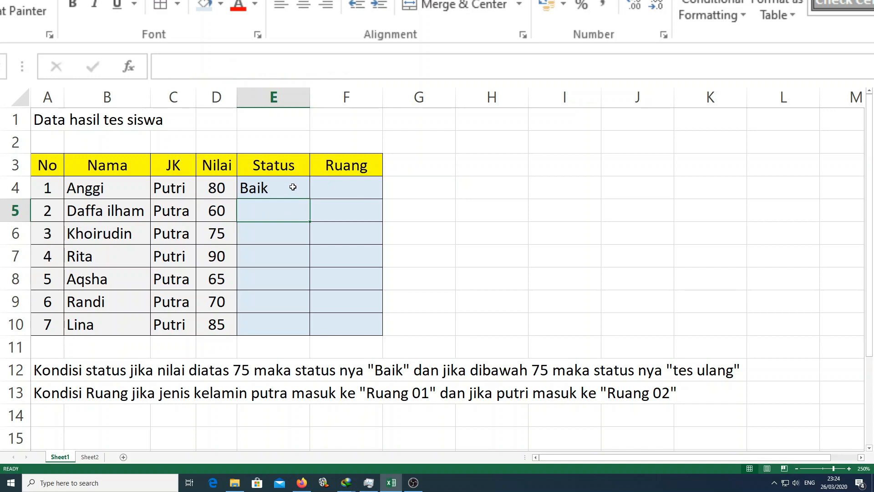
left_click(293, 187)
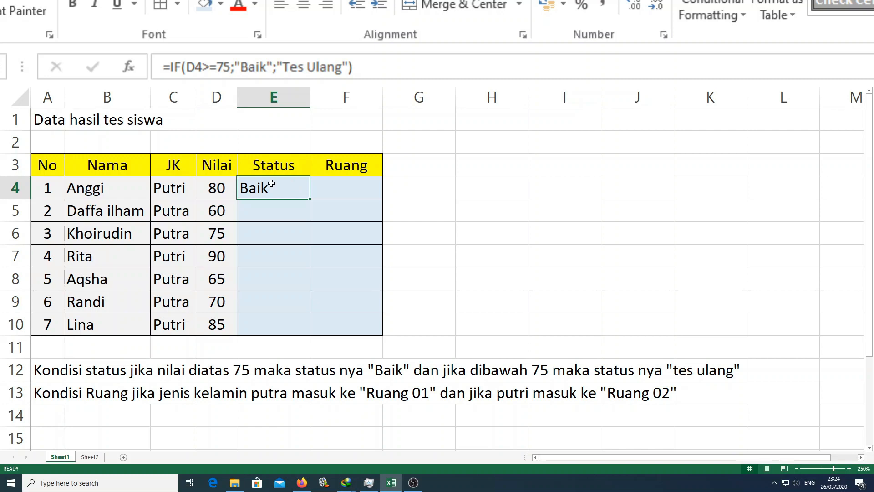
Write the formula =if(d5>=75;"Baik";"Tes Ulang) in the second Status cell, E5.
left_click(265, 208)
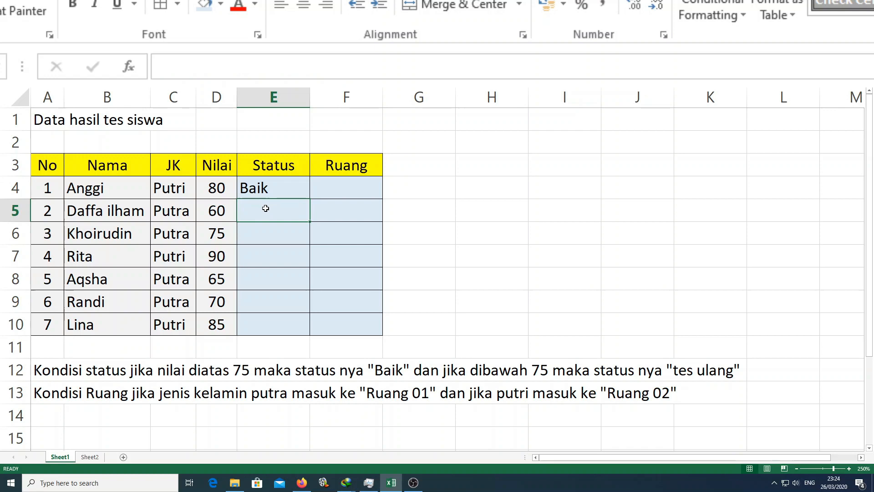
type("=if")
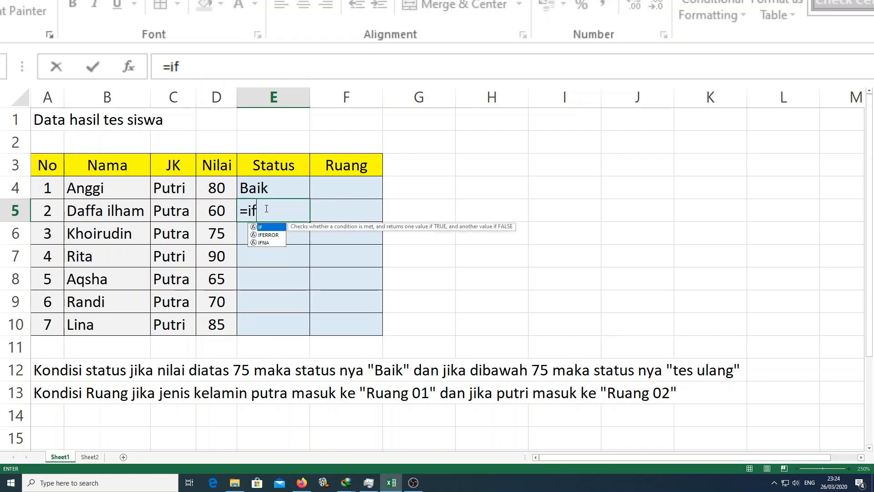
type("(")
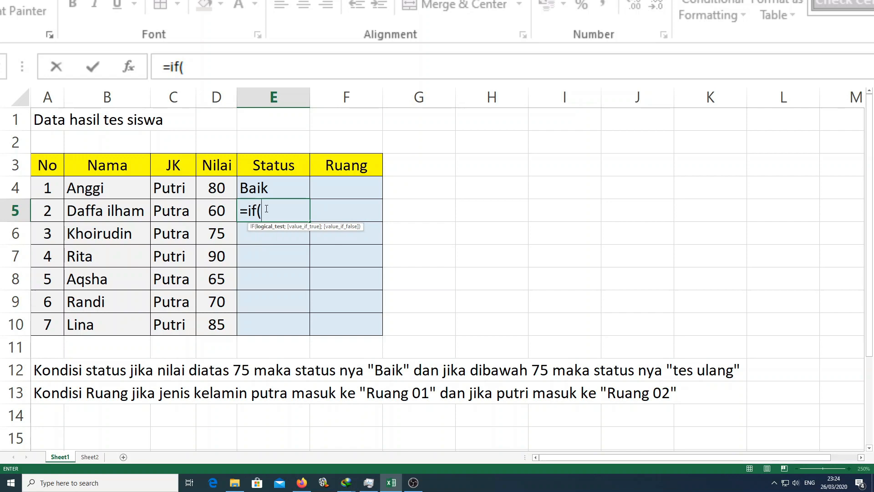
type("d5")
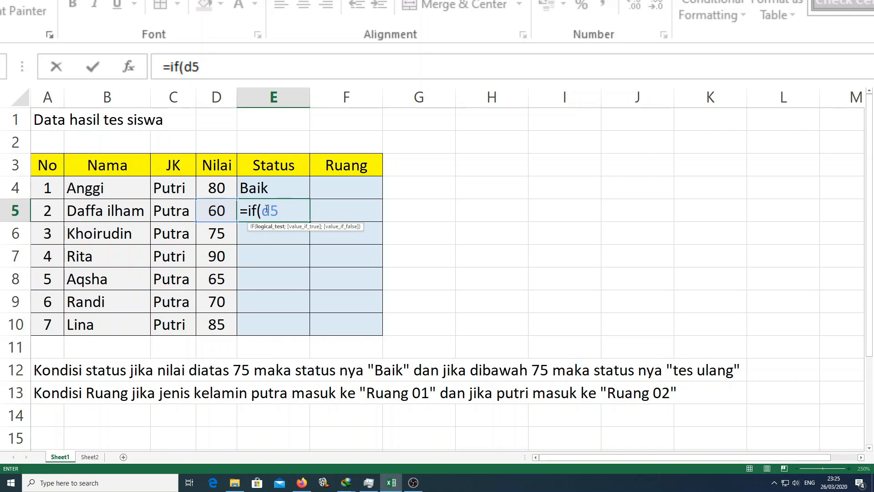
type(">=")
type("75")
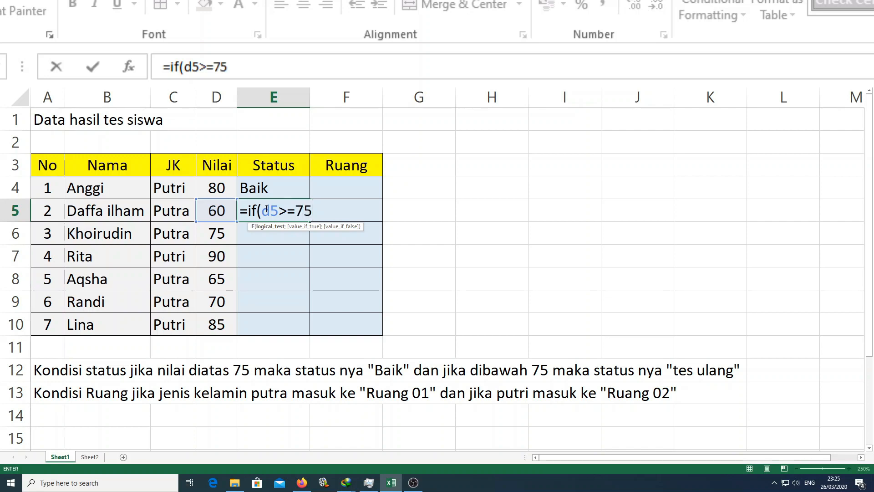
type(";\"")
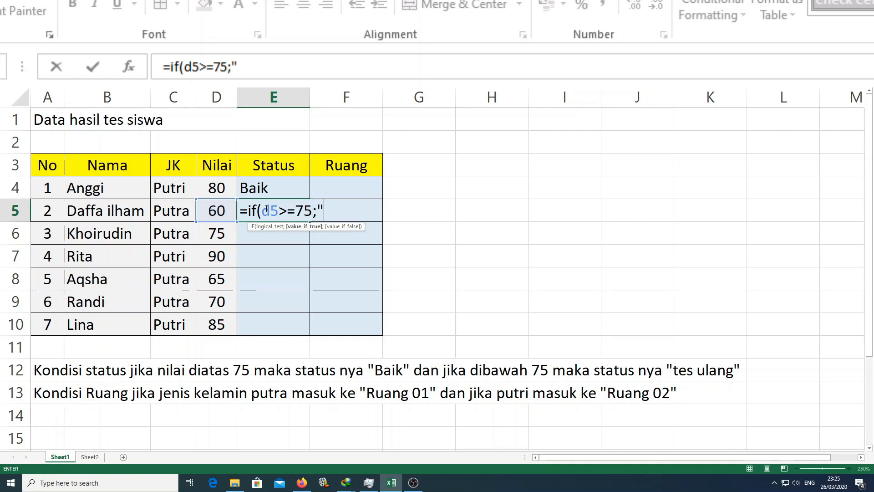
type("Baik\";")
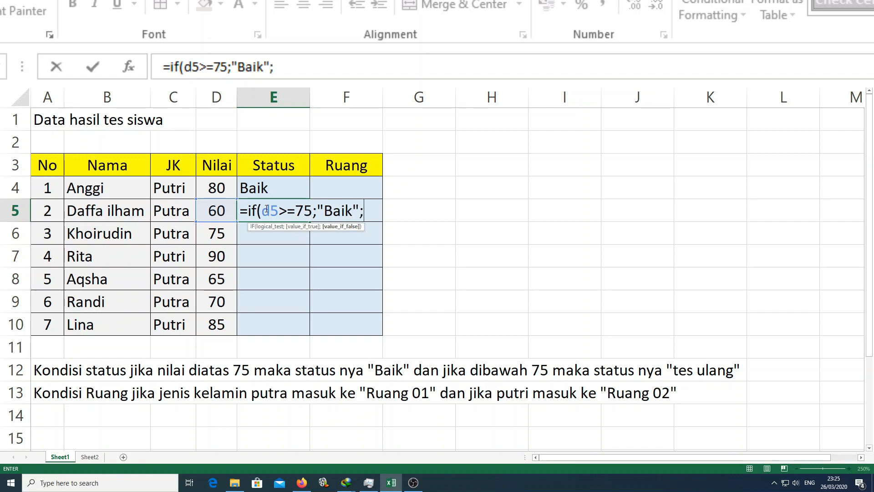
type("\"Tes ul")
key("BackSpace")
key("BackSpace")
type("Ulang")
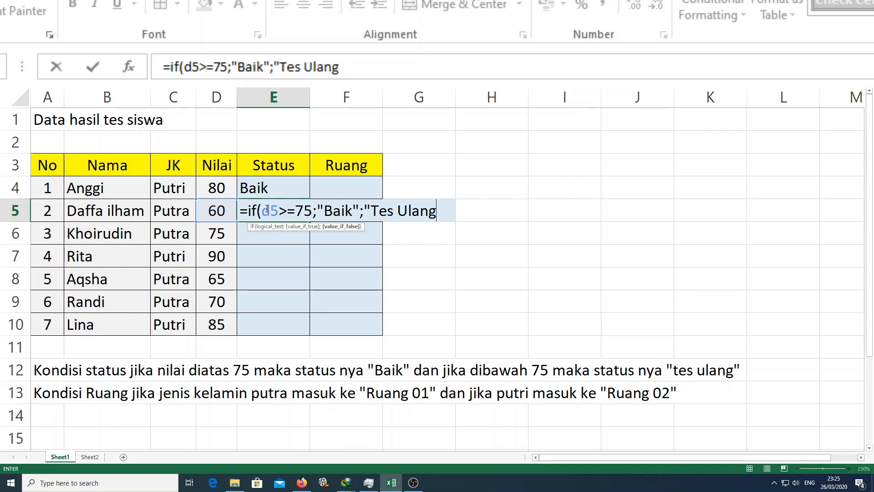
type(")")
Go over the three arguments of the E5 formula, add the missing closing quotation mark after Tes Ulang, and enter the formula.
left_click_drag(261, 210, 311, 210)
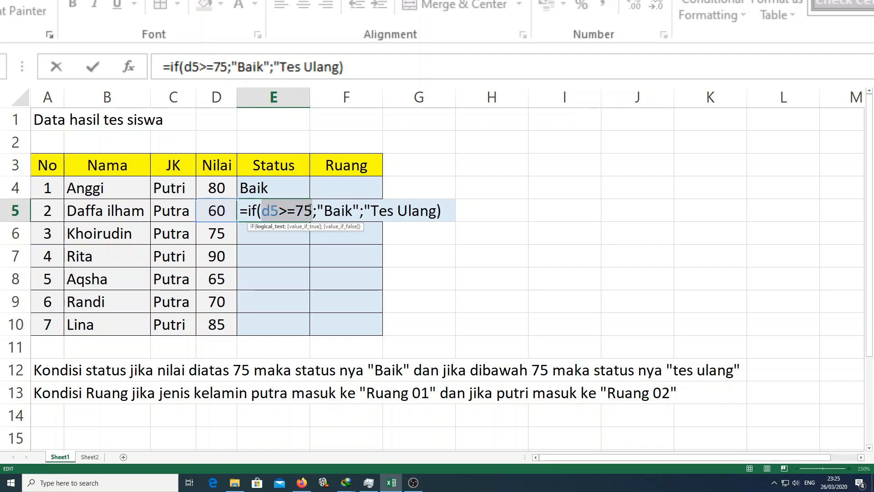
left_click_drag(318, 211, 358, 211)
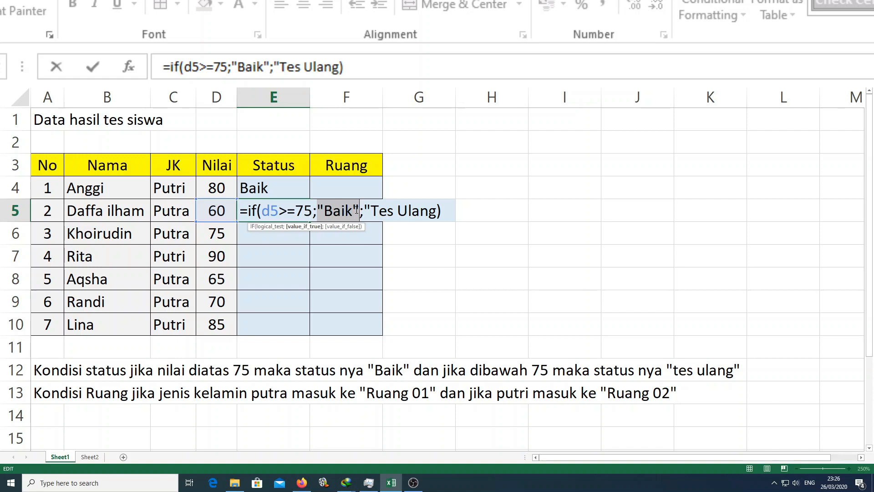
left_click_drag(364, 210, 436, 212)
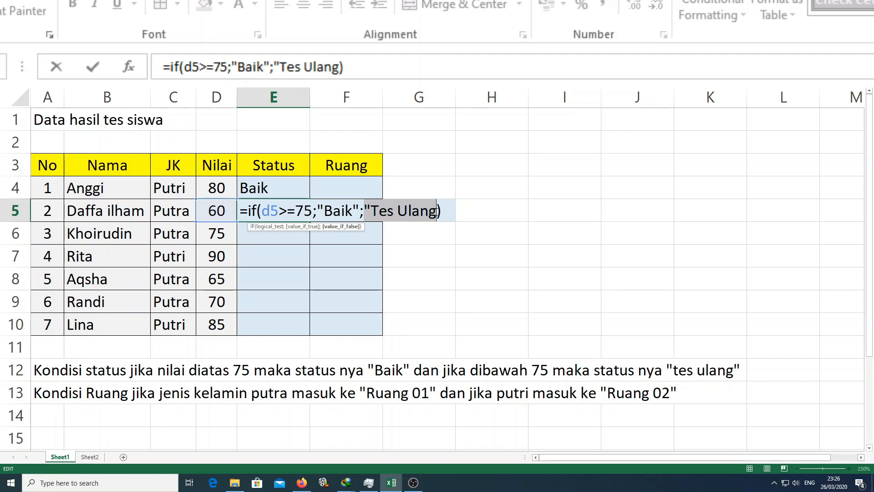
left_click(437, 211)
type("\"")
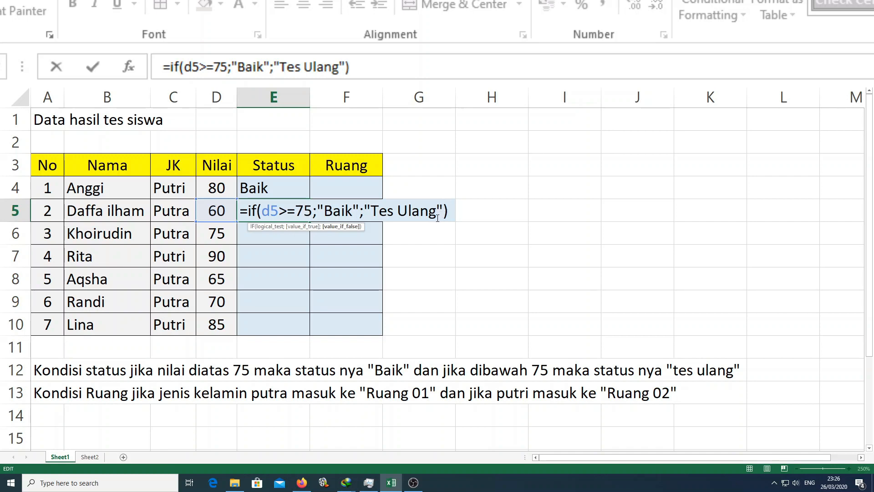
key("Return")
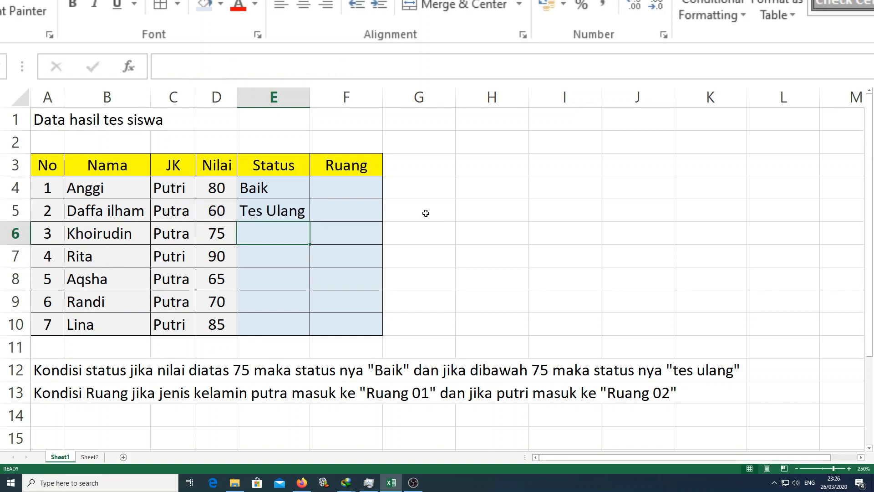
left_click(256, 214)
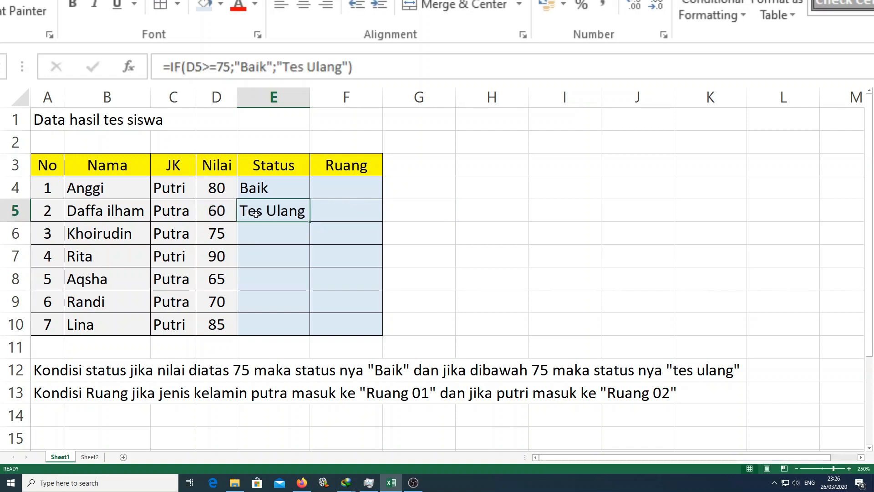
Fill the Status formula from E5 down into E6.
left_click(262, 236)
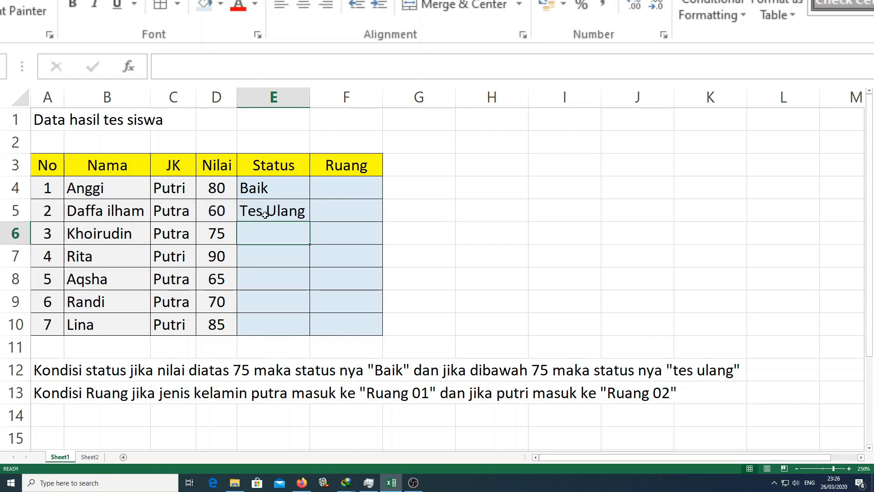
left_click(304, 215)
left_click_drag(304, 215, 308, 227)
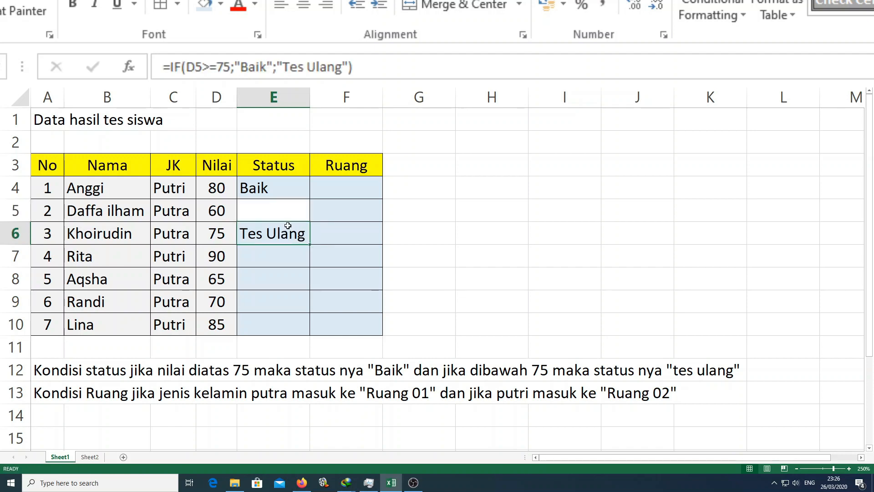
key("ctrl+z")
left_click_drag(310, 221, 283, 232)
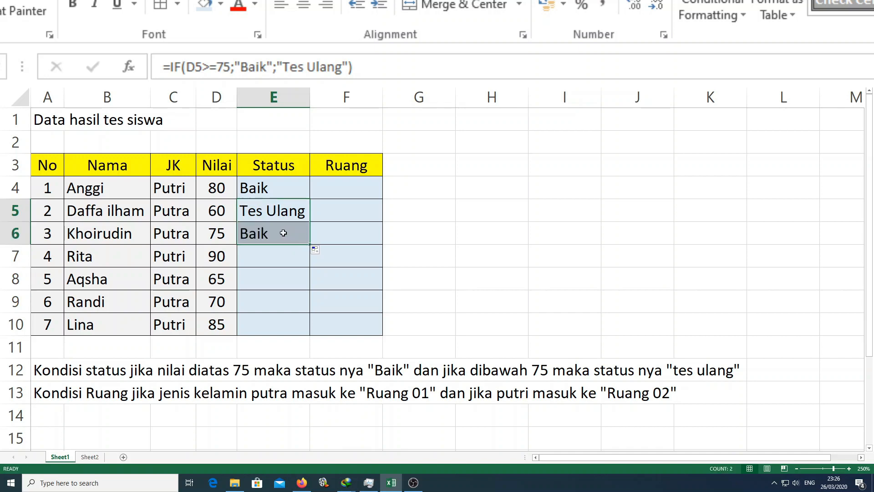
Try the E6 formula without the equals sign, so its test is D6>75.
double_click(282, 233)
left_click(298, 235)
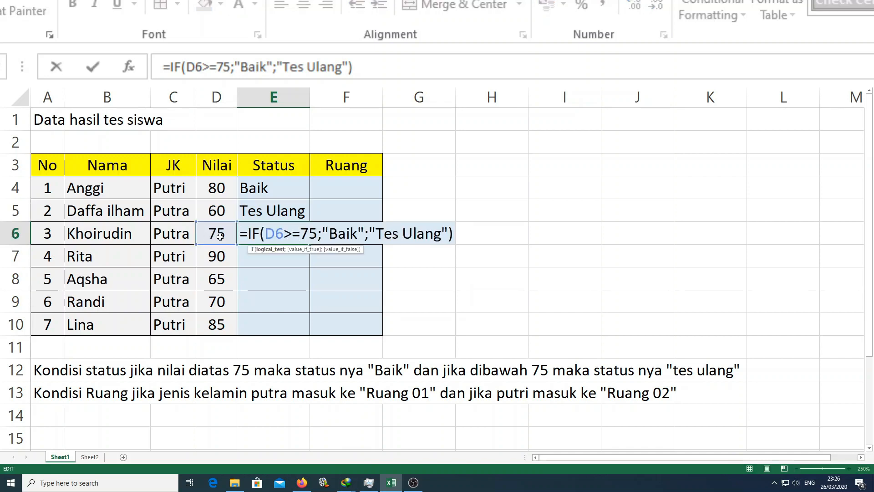
left_click_drag(299, 235, 294, 234)
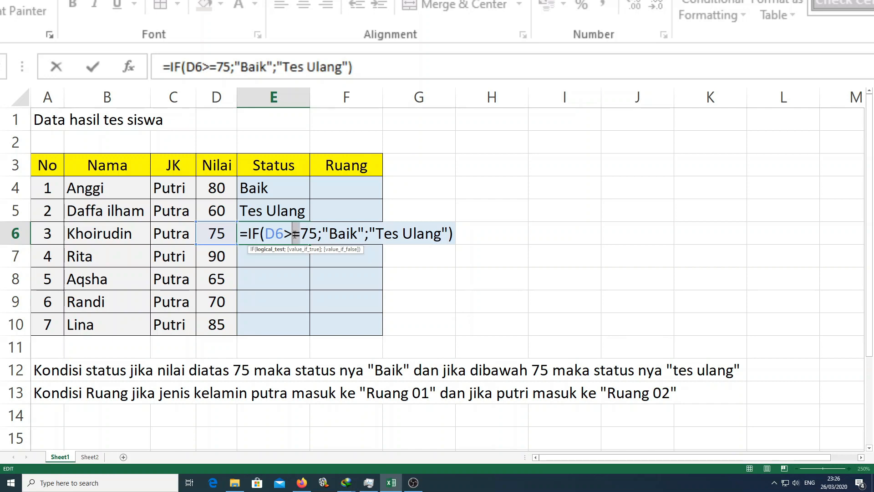
key("BackSpace")
key("Return")
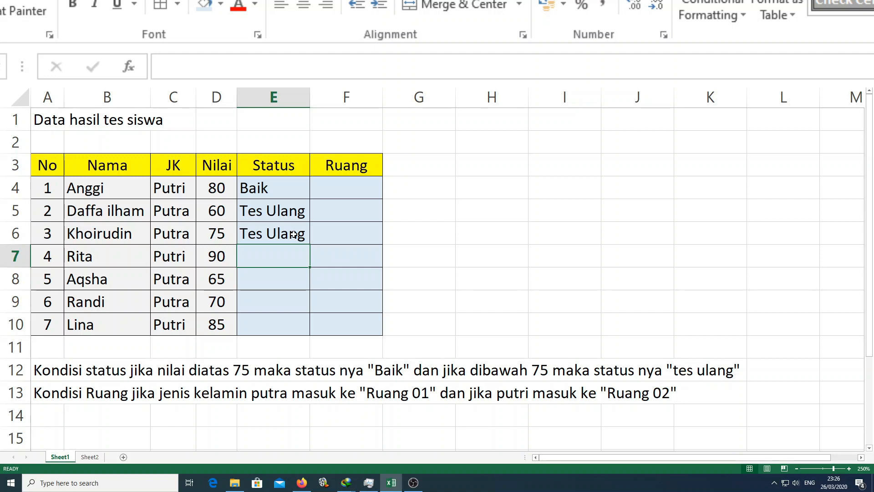
Put the equals sign back in the E6 formula so its test is D6>=75, and select the cell again.
double_click(294, 234)
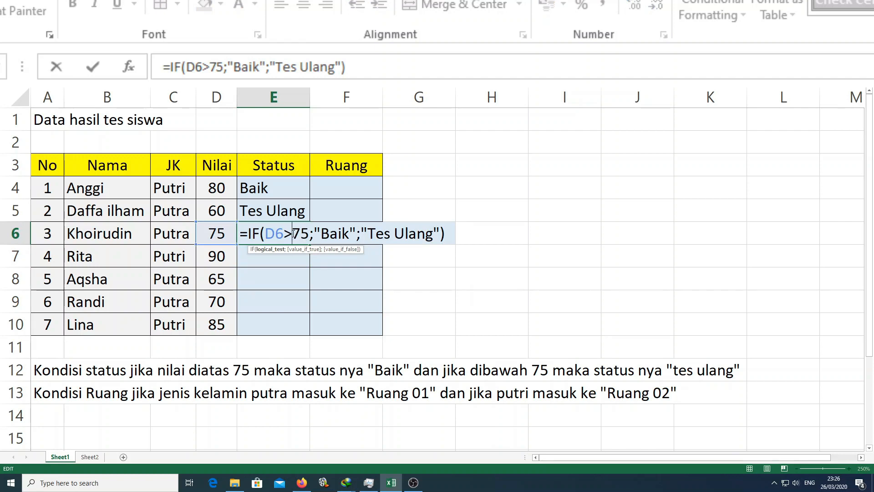
type("=")
key("Return")
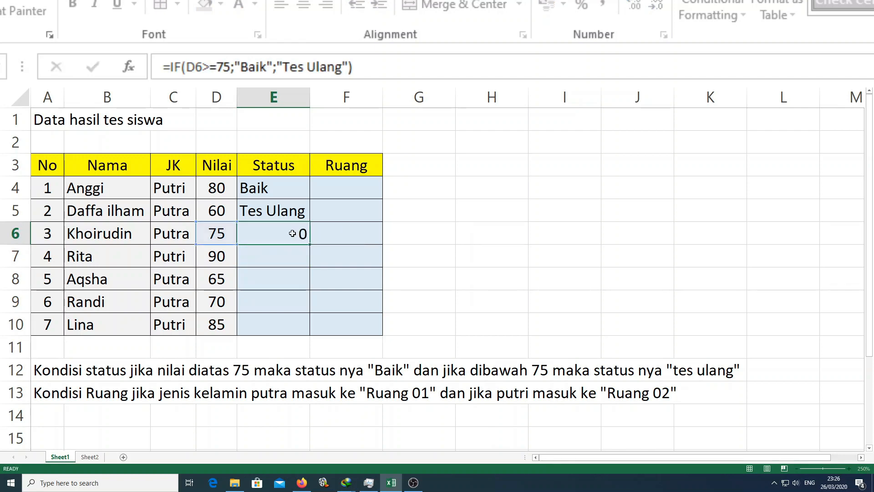
left_click(290, 233)
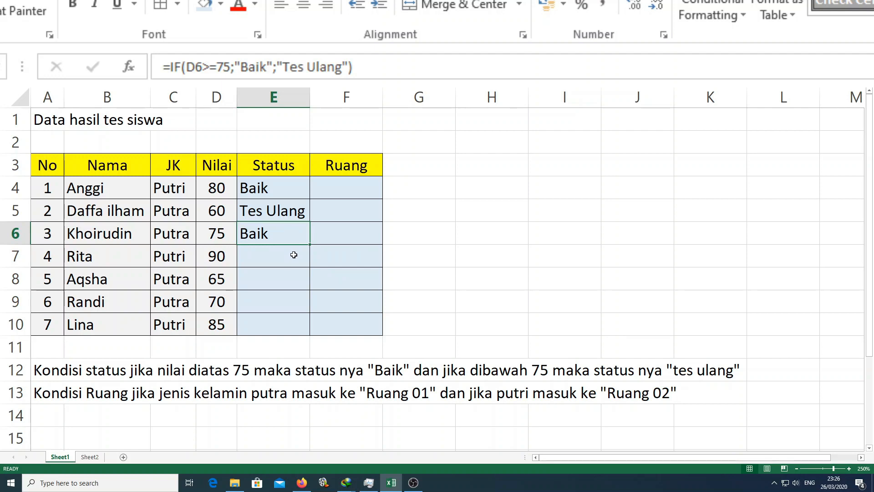
Read the Ruang condition in row 13 for its gender test and two room outcomes, leaving the text as it is.
left_click(282, 258)
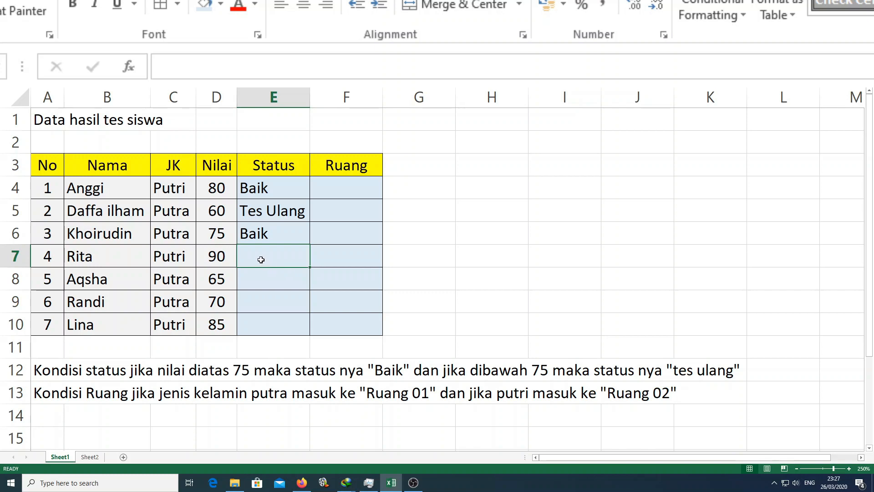
left_click(328, 186)
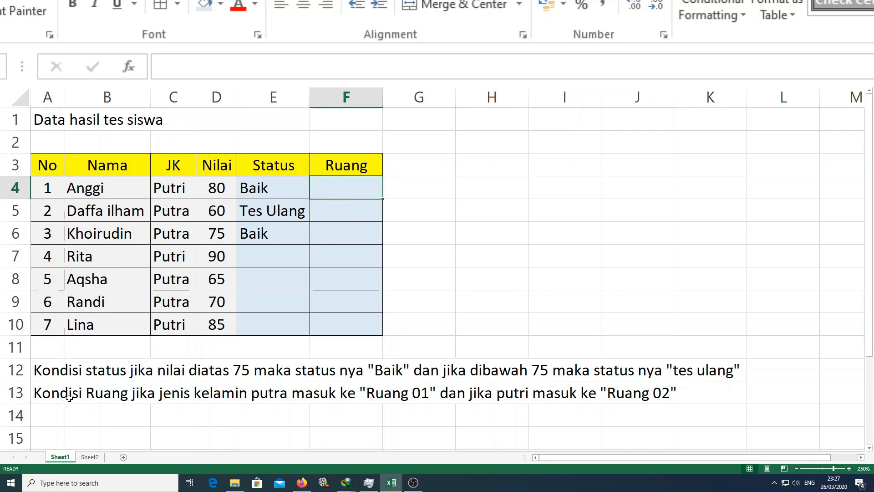
left_click(50, 392)
double_click(51, 393)
left_click_drag(34, 392, 704, 394)
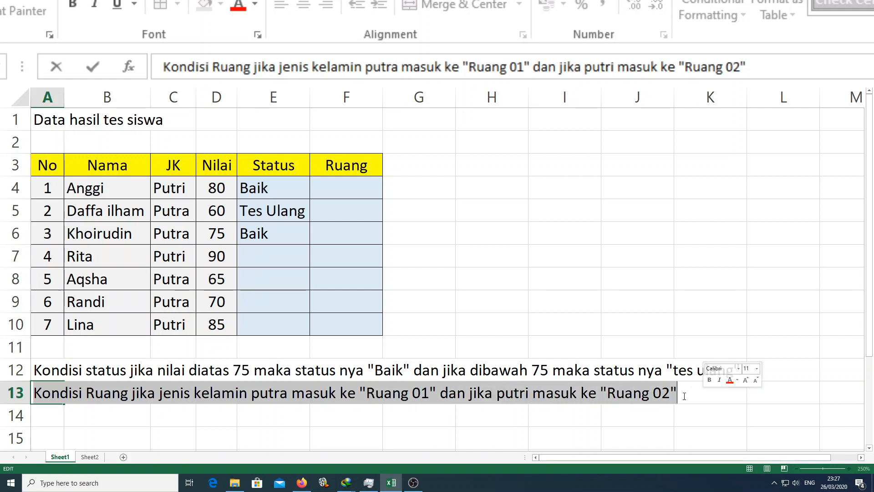
key("Return")
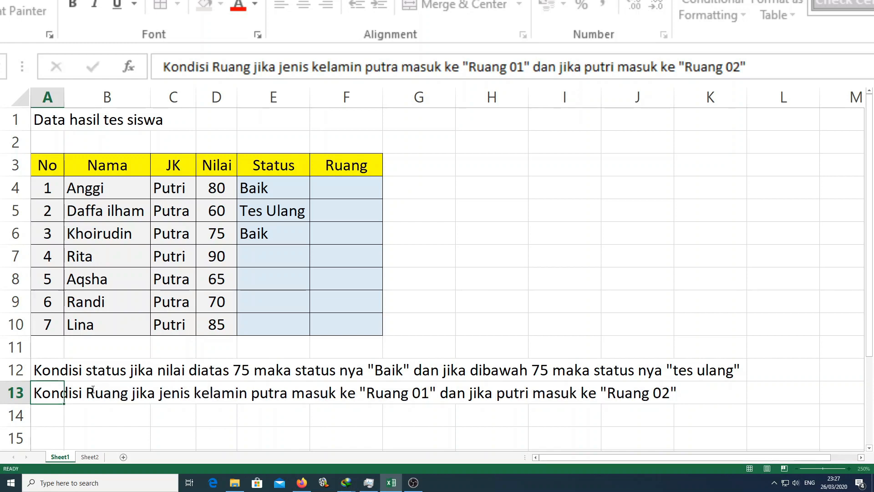
Start an IF formula in F4 with the test c4=Putra, unquoted, and "Ruang 01" as the value if true.
left_click(332, 187)
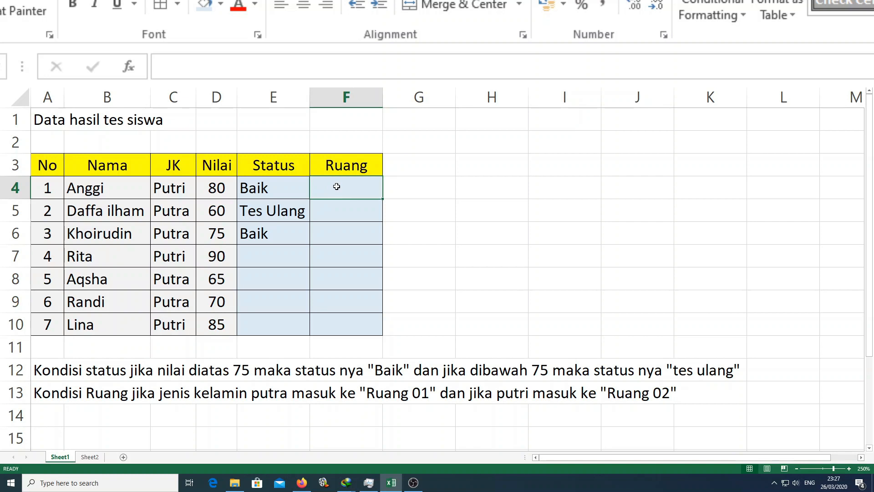
type("=if")
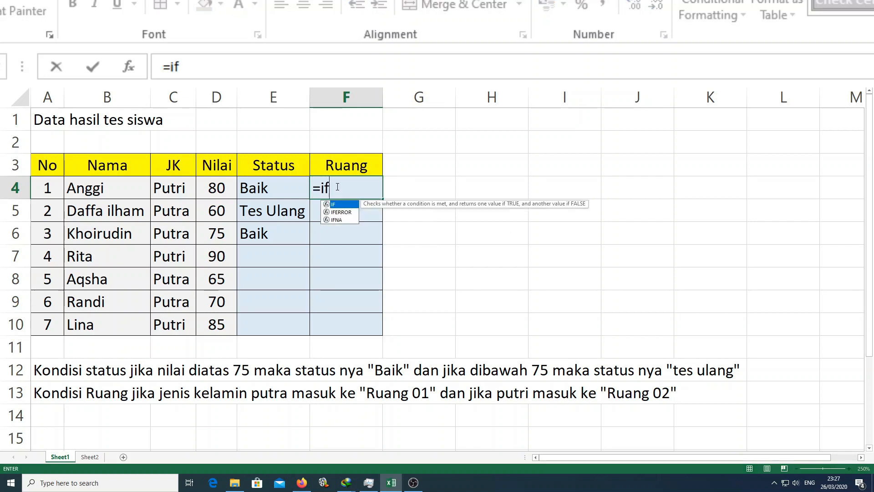
type("(")
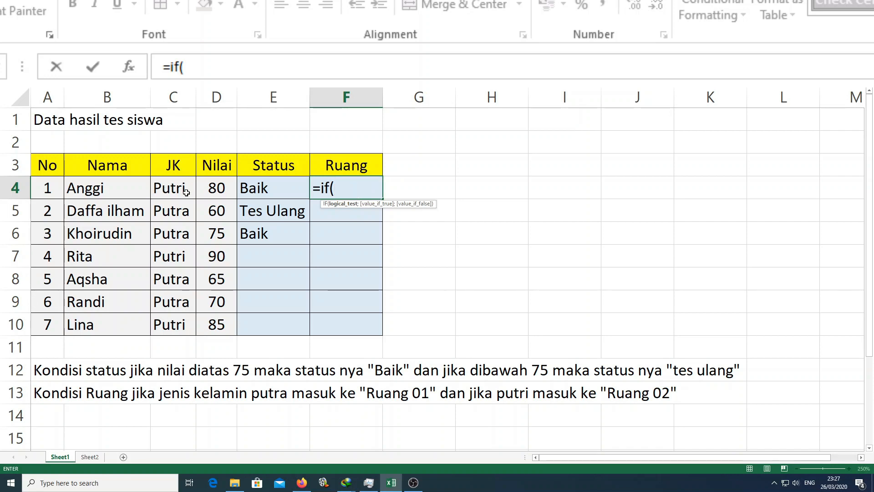
type("c4")
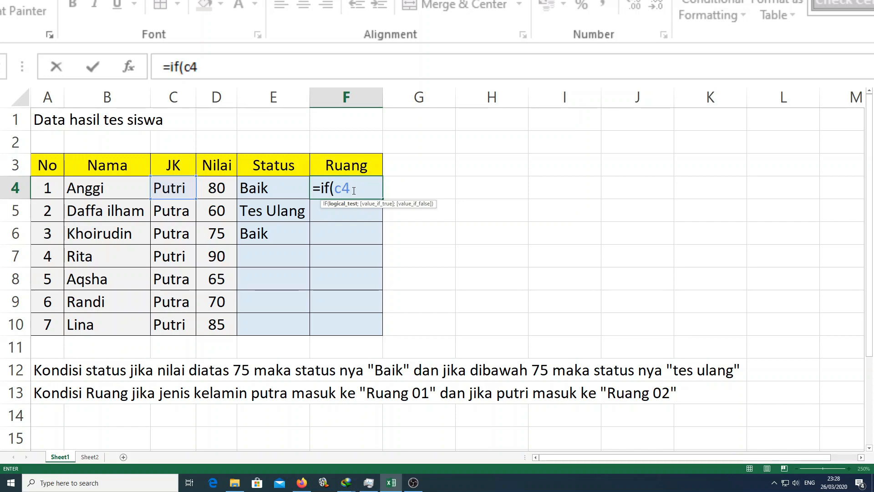
type("=")
type("P")
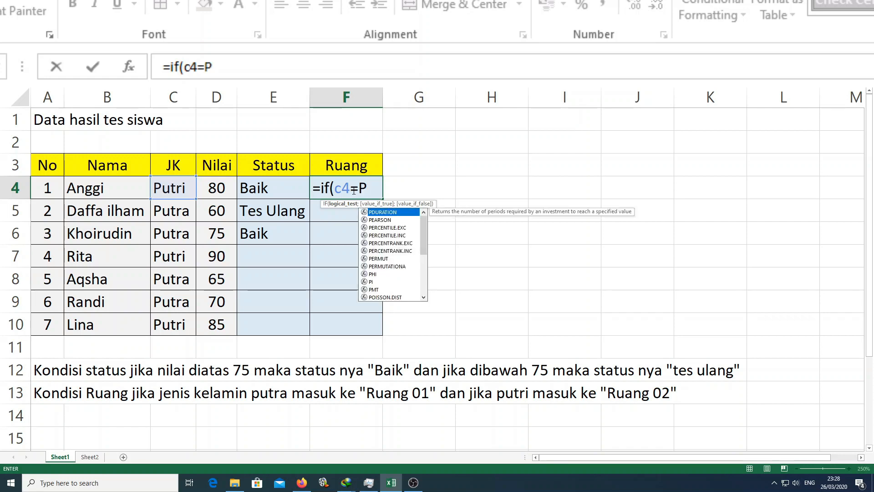
type("utra")
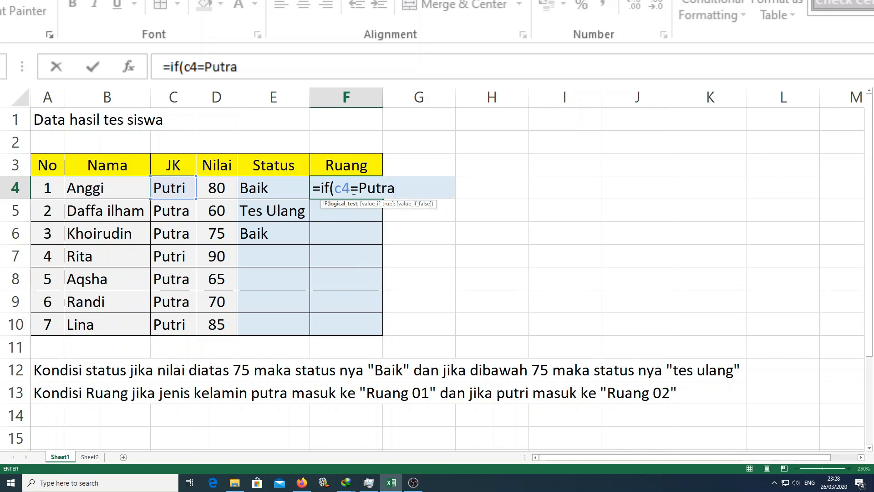
type(";")
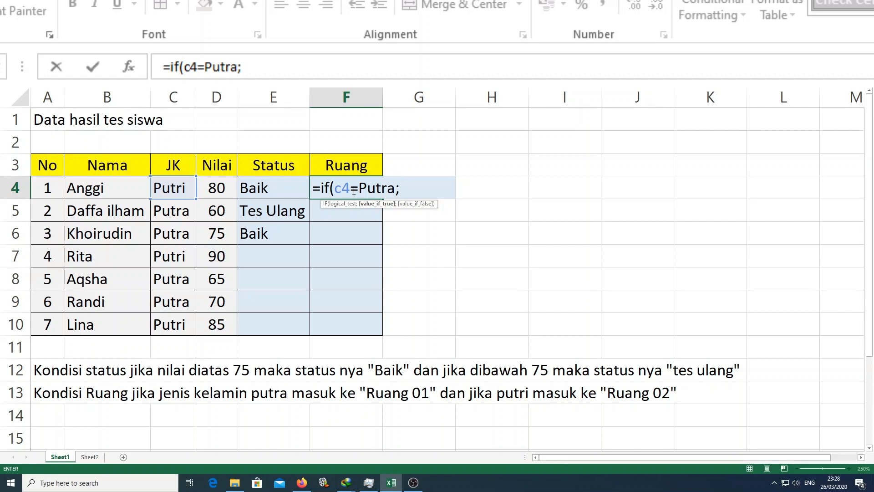
type("\"Ruang ")
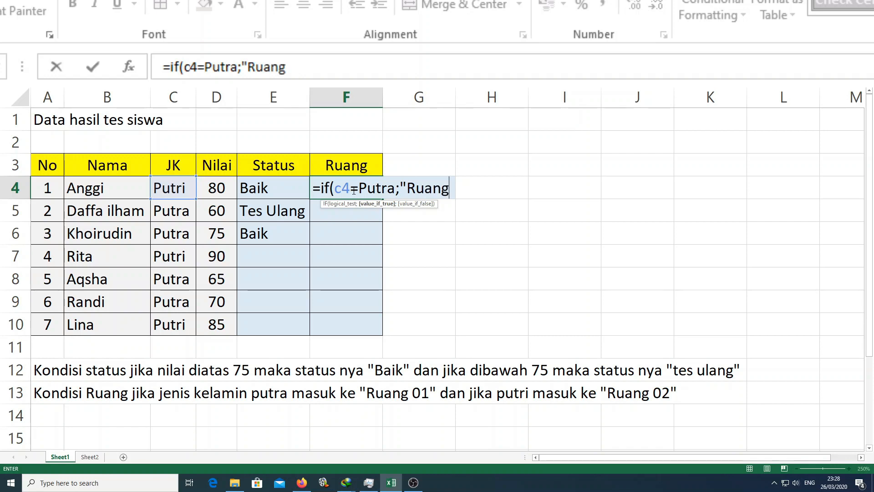
type("01")
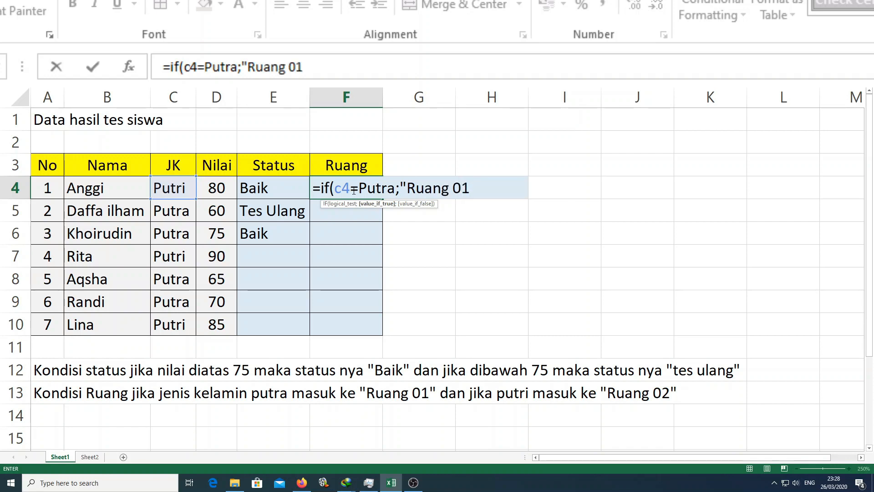
type("\";")
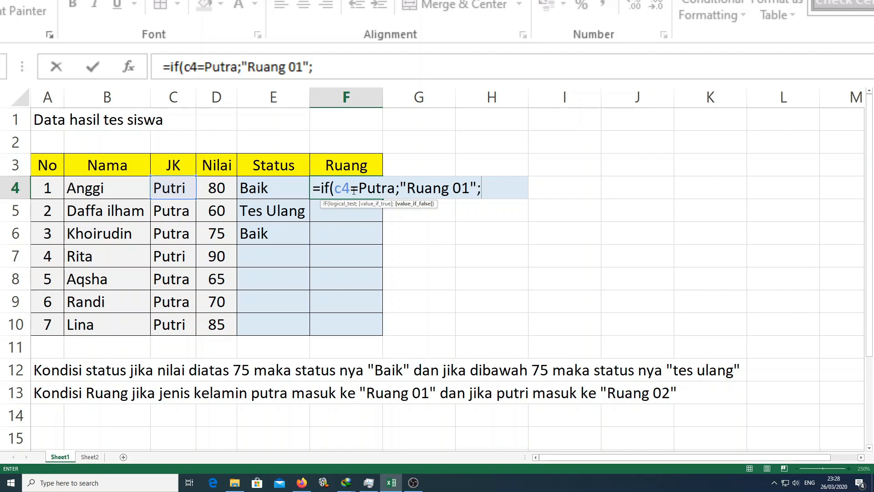
Examine the semicolons that separate the arguments of the F4 formula.
left_click(476, 188)
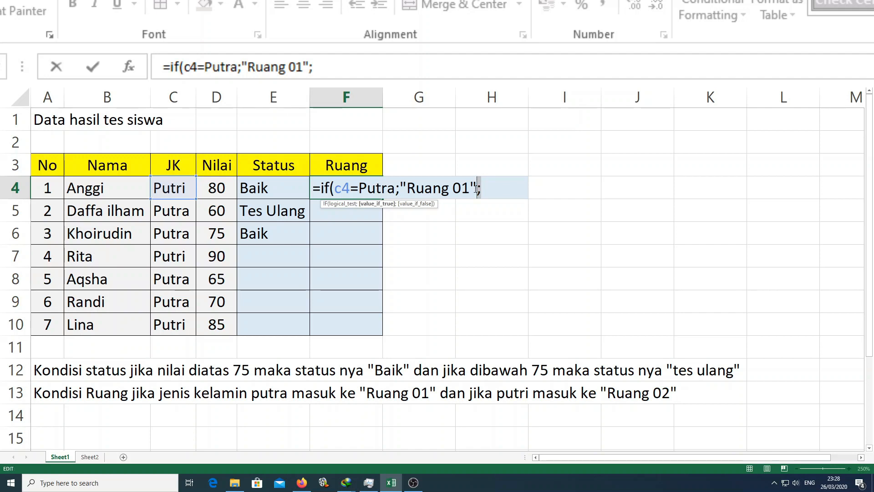
left_click(397, 188)
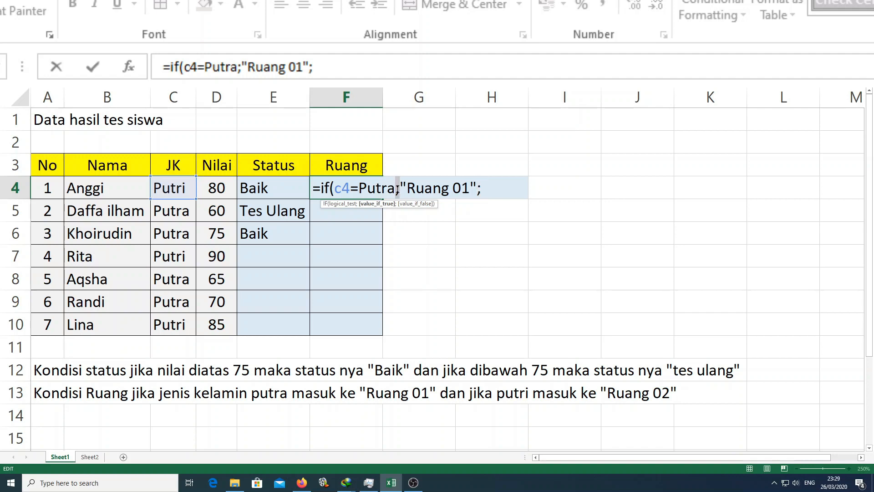
left_click(478, 188)
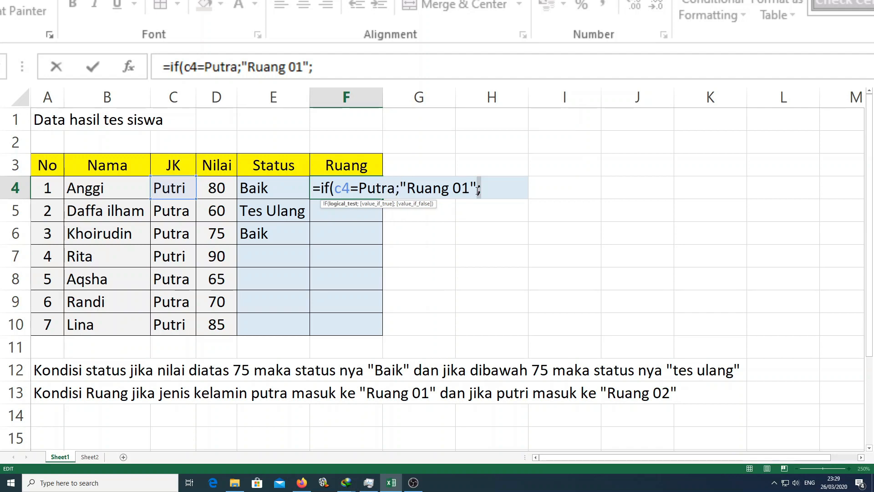
mouse_move(477, 190)
left_mouse_down()
mouse_move(349, 192)
mouse_move(485, 197)
left_mouse_up()
left_click(481, 190)
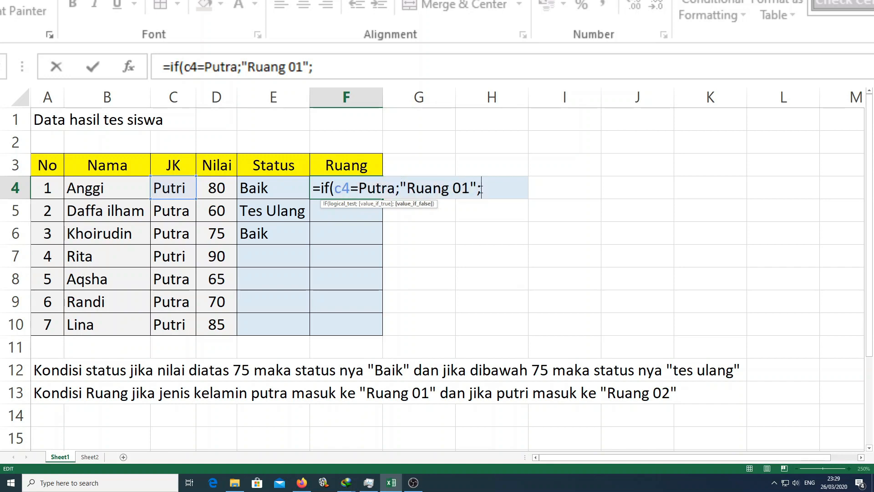
Complete the F4 formula with "Ruang 02" as the value if false and enter it.
type("\"")
left_click_drag(482, 190, 477, 190)
left_click(479, 191)
left_click_drag(482, 190, 478, 190)
left_click(397, 188)
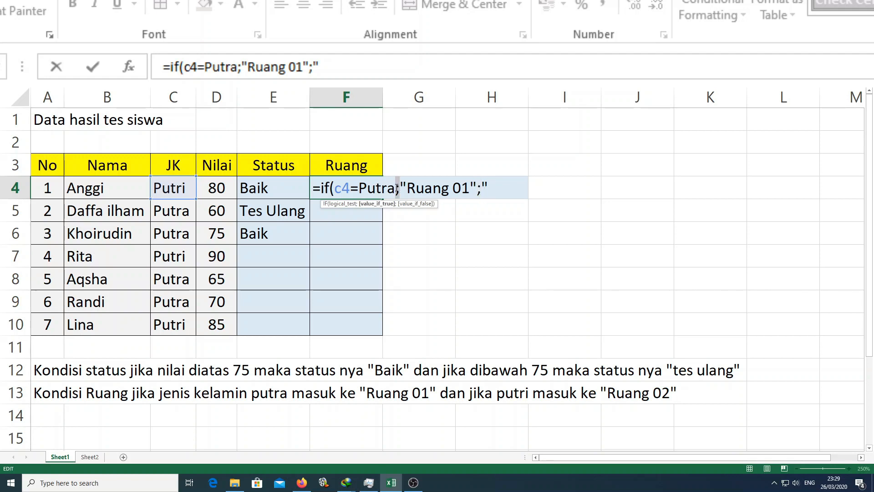
left_click(478, 189)
left_click_drag(482, 189, 476, 190)
left_click(481, 189)
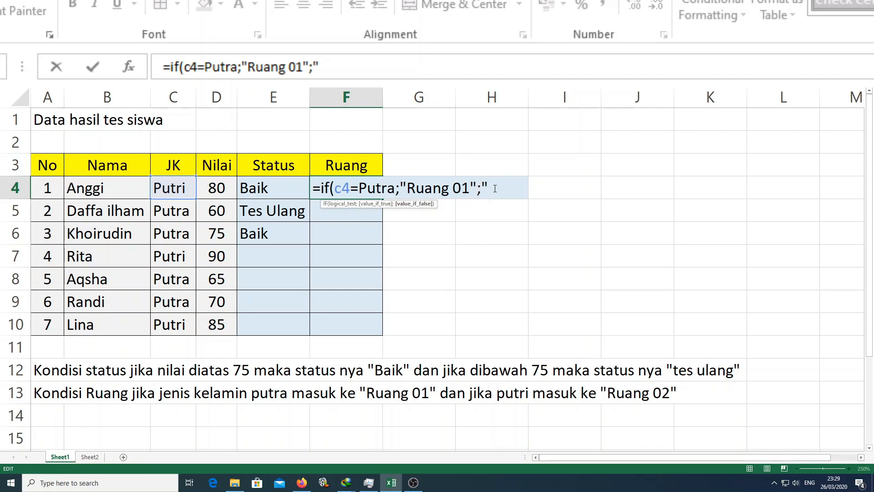
type("Ruang")
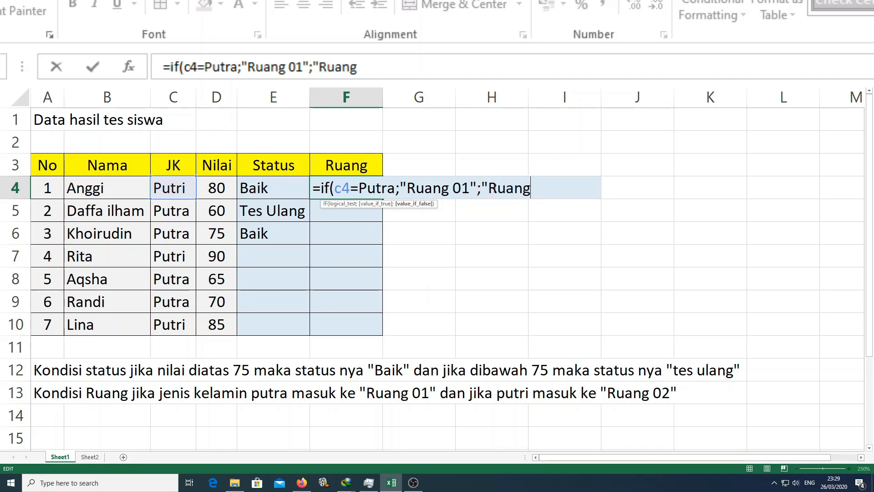
type(" 02\")")
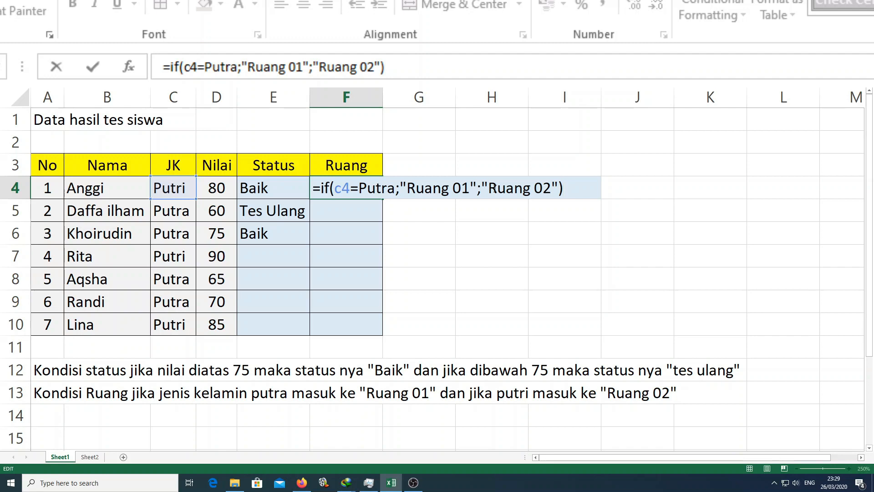
key("Return")
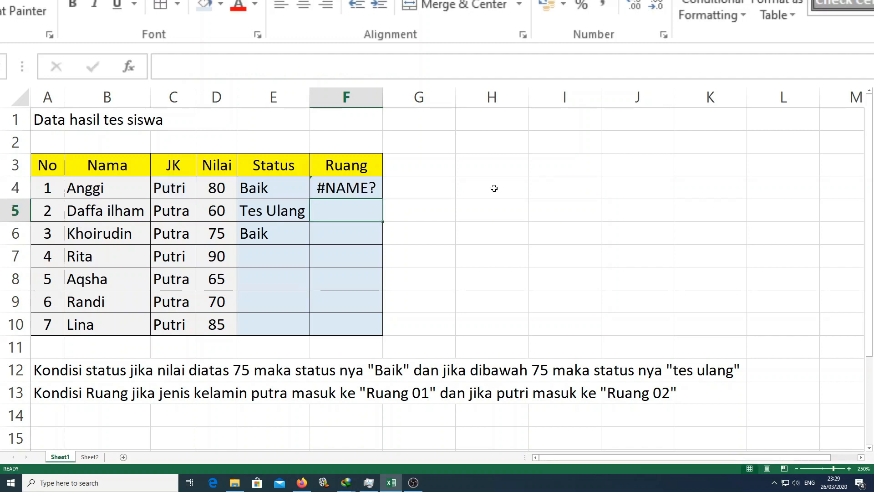
Enclose Putra in quotation marks in the F4 formula so its test is C4="Putra".
double_click(349, 188)
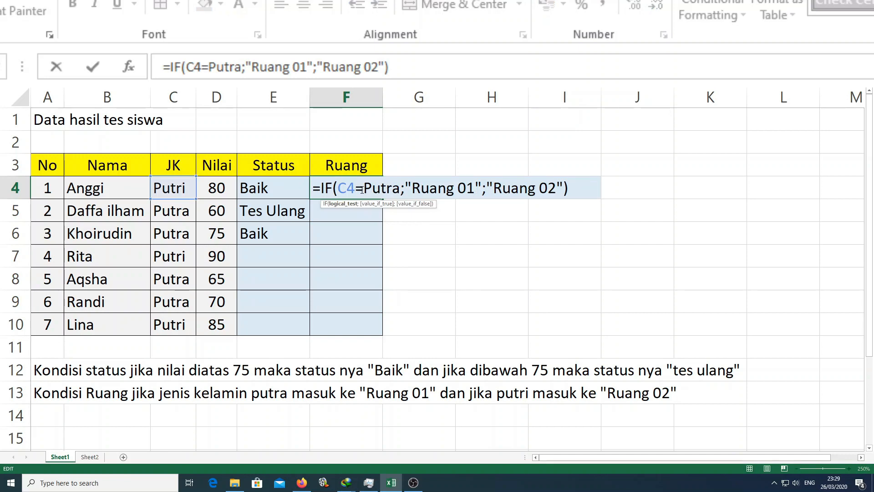
left_click_drag(362, 190, 402, 191)
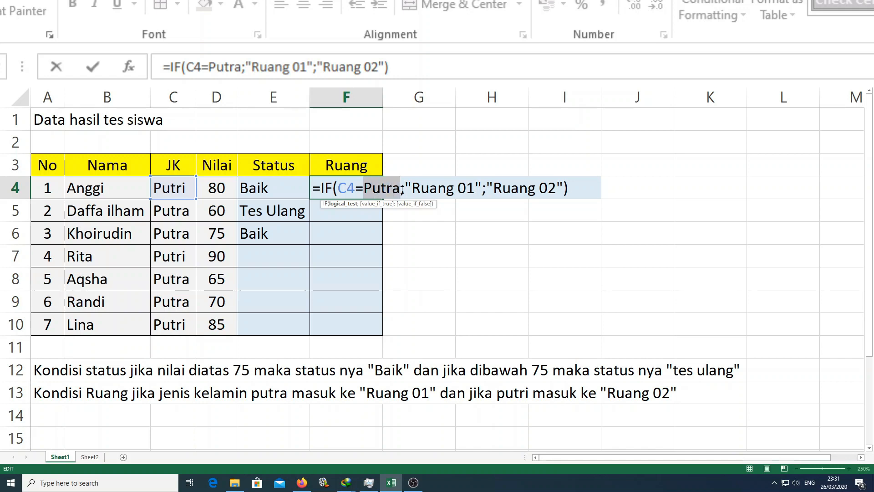
left_click(366, 188)
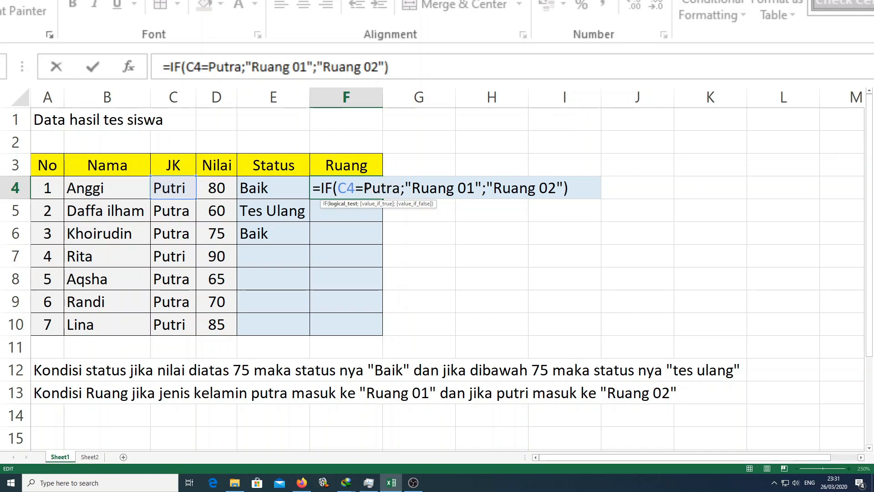
type("\";\"")
left_click_drag(414, 190, 364, 187)
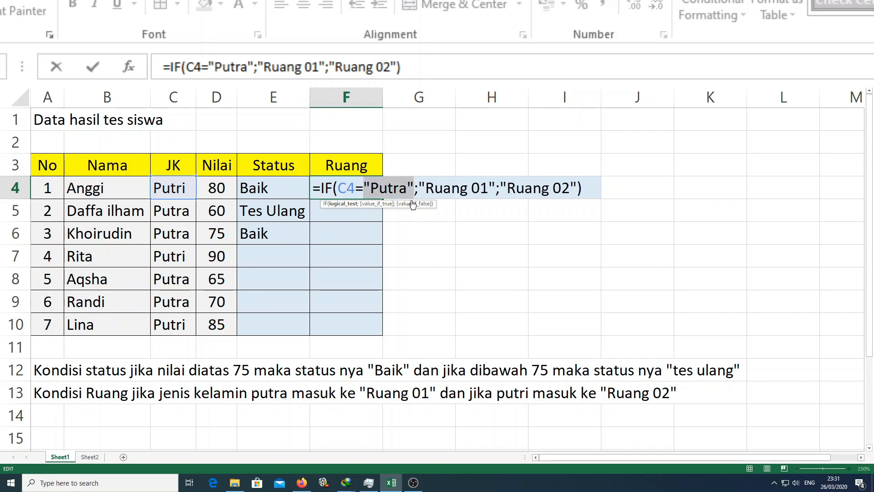
key("Return")
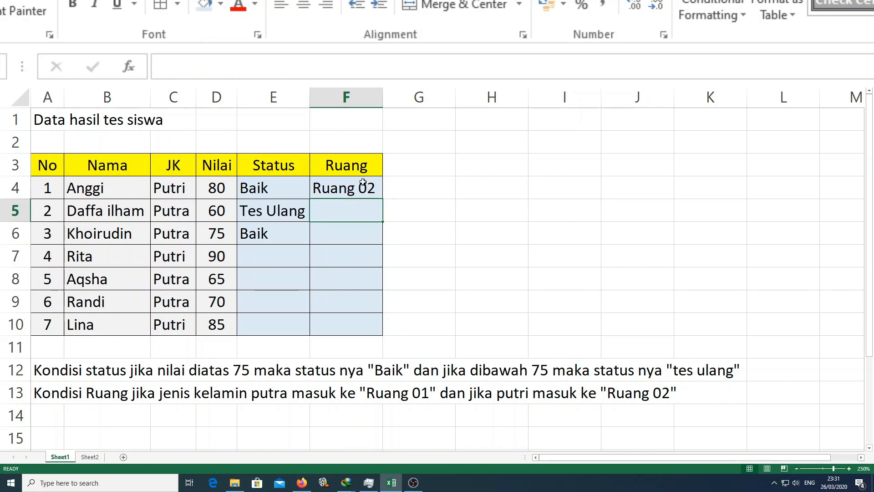
Compare the F4 result with the gender in C4 and review the F4 formula, leaving it as it is.
left_click(361, 187)
left_click(184, 196)
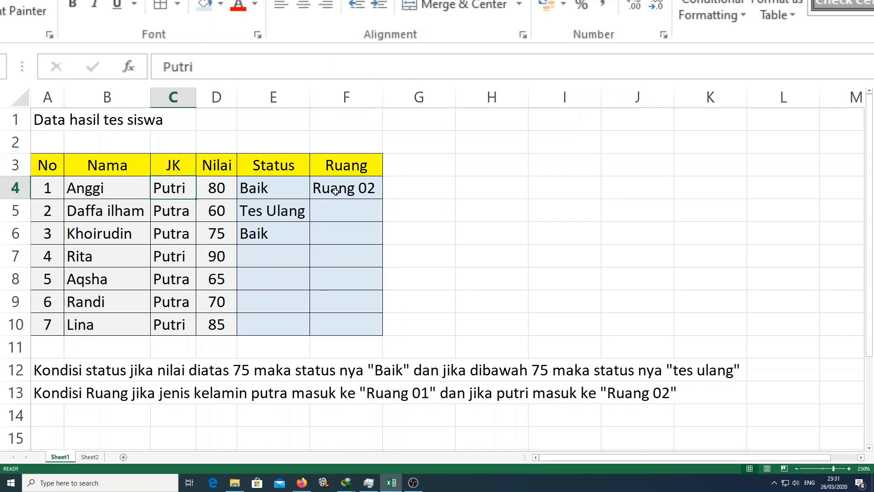
left_click(338, 190)
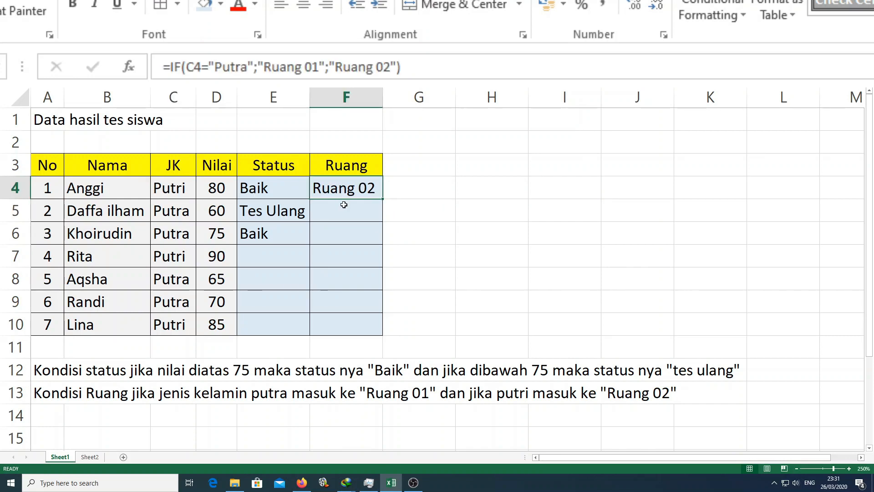
double_click(351, 188)
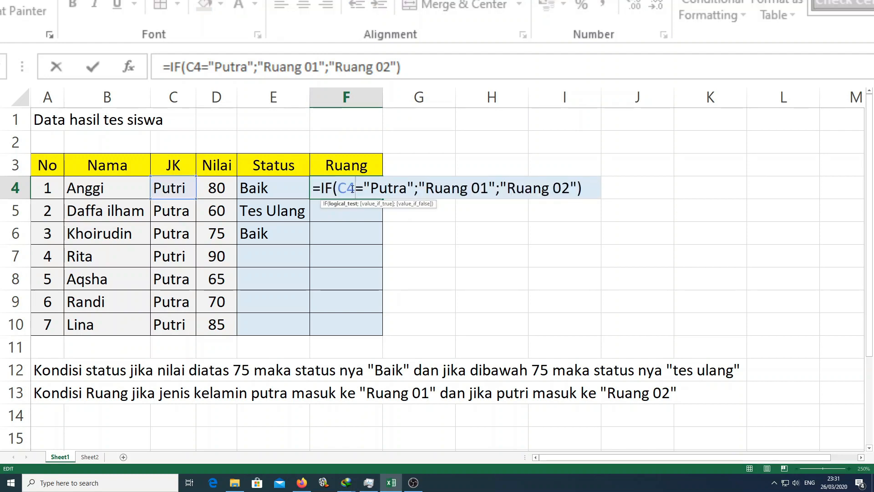
key("Return")
Begin an IF formula in F5 with the logical test C5="Putra".
type("=")
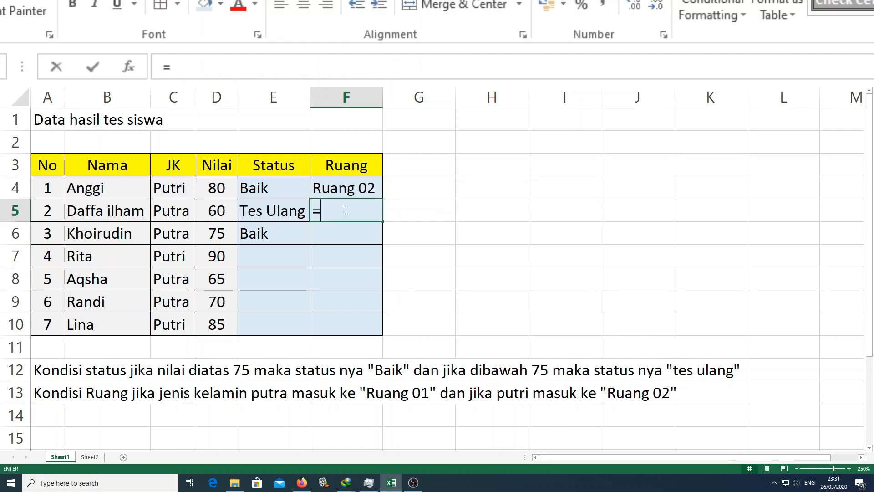
type("if")
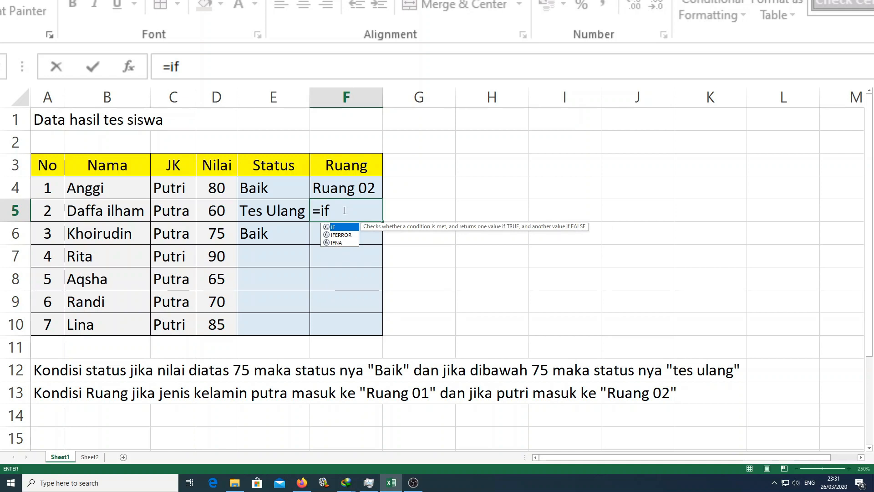
type("(")
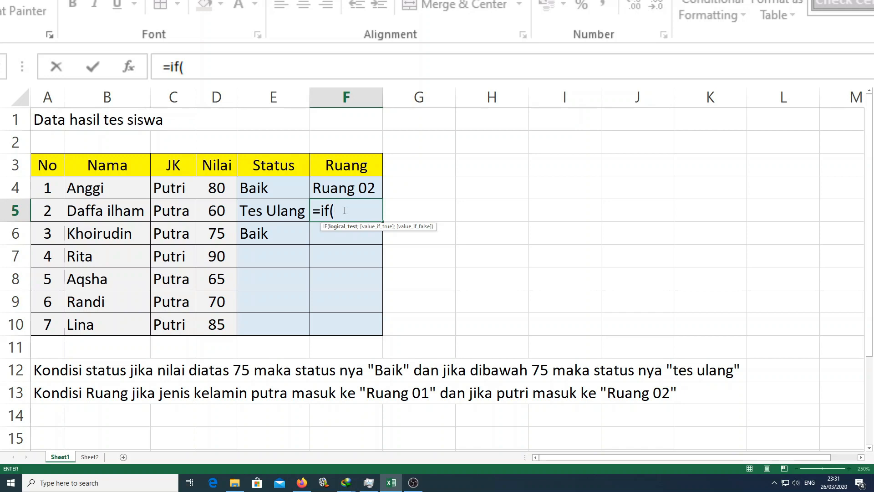
type("c")
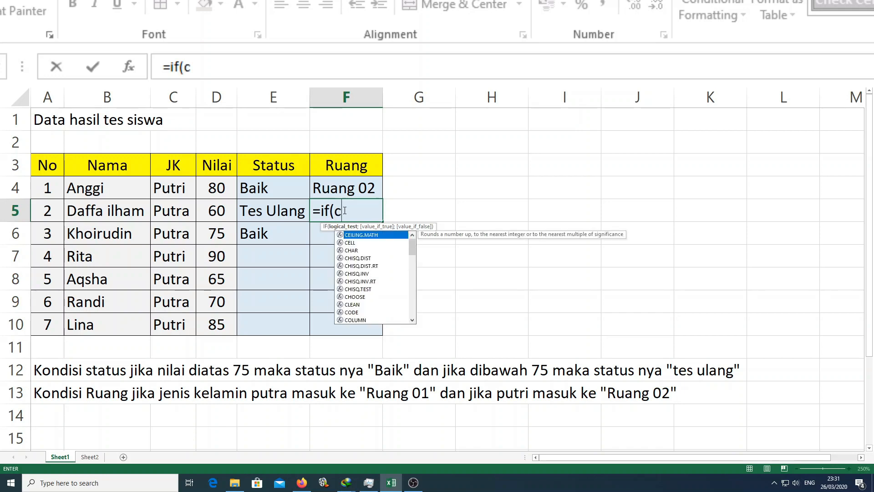
type("5")
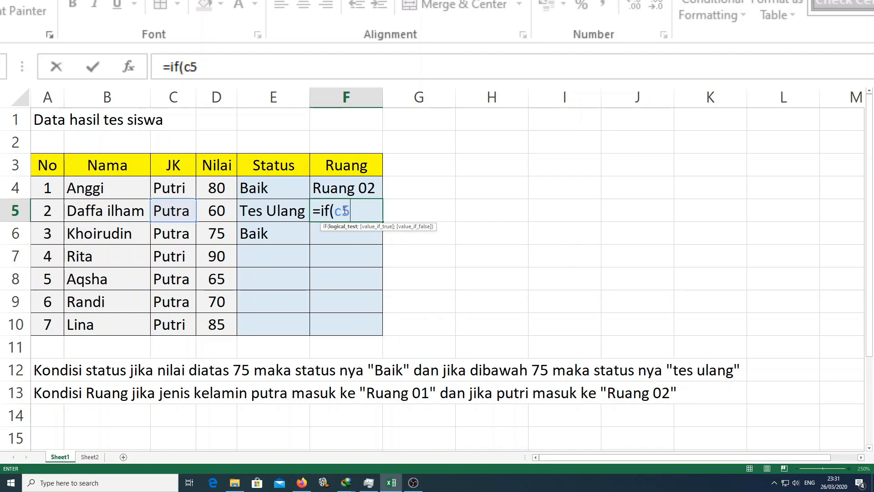
type("=\"Put")
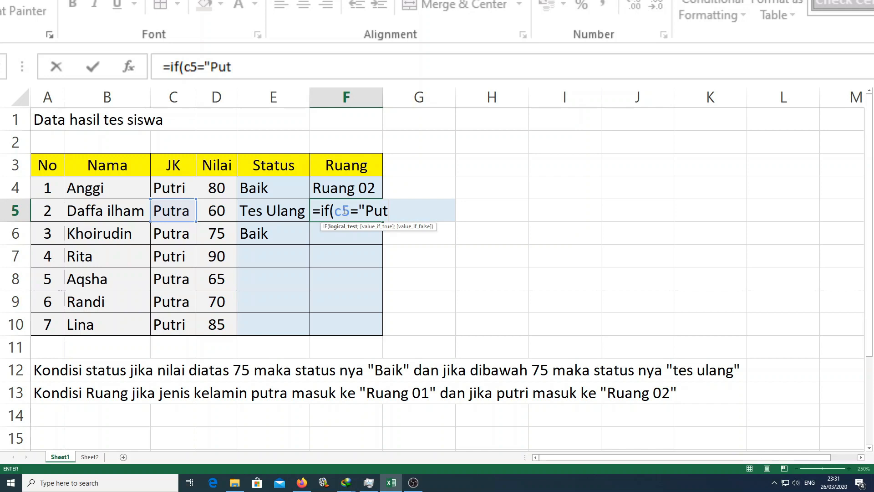
type("ra\";")
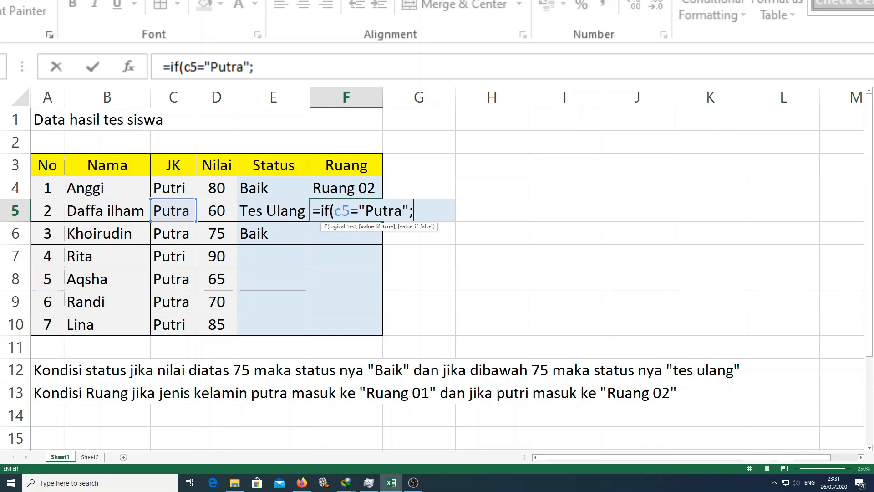
Complete the F5 formula with "Ruang 01" as the value if true and "Ruang 02" as the value if false, and enter it.
type("\"Ruang ")
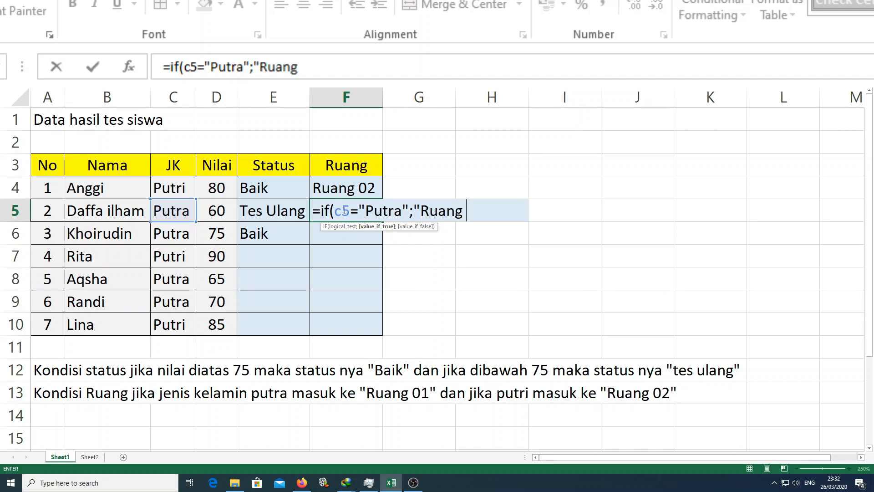
type("01\";")
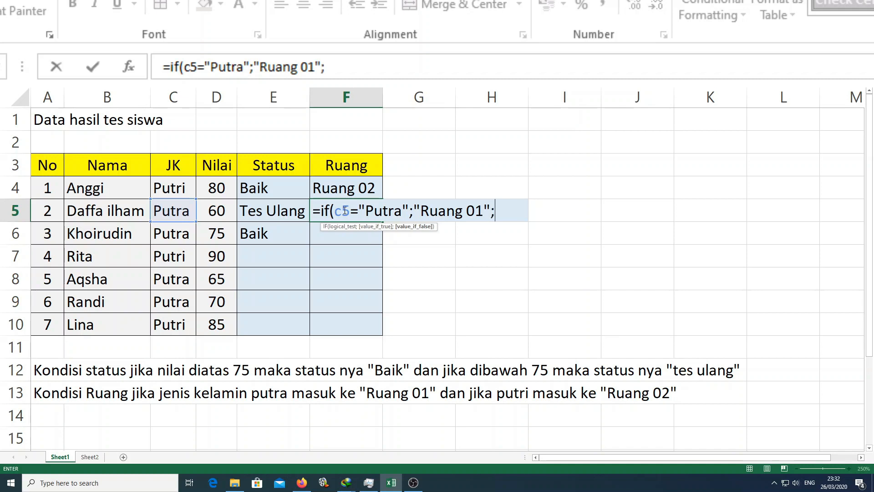
type("\"Ra")
key("BackSpace")
type("uang ")
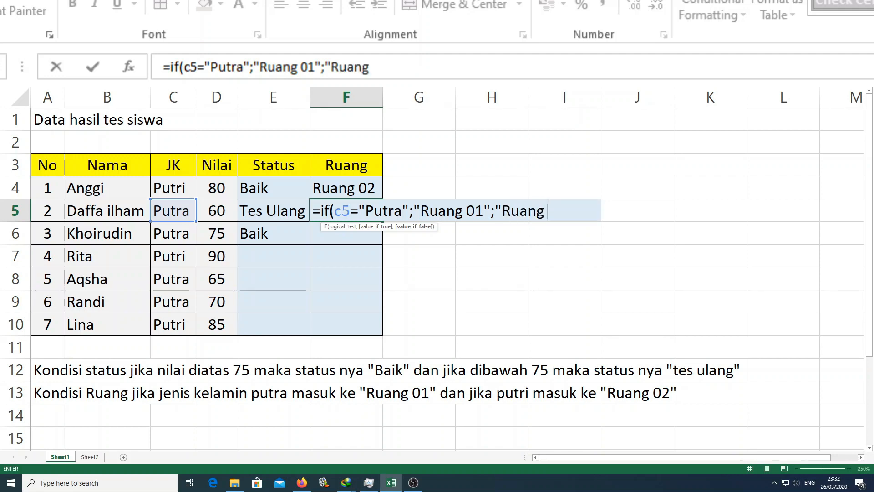
type("02\")")
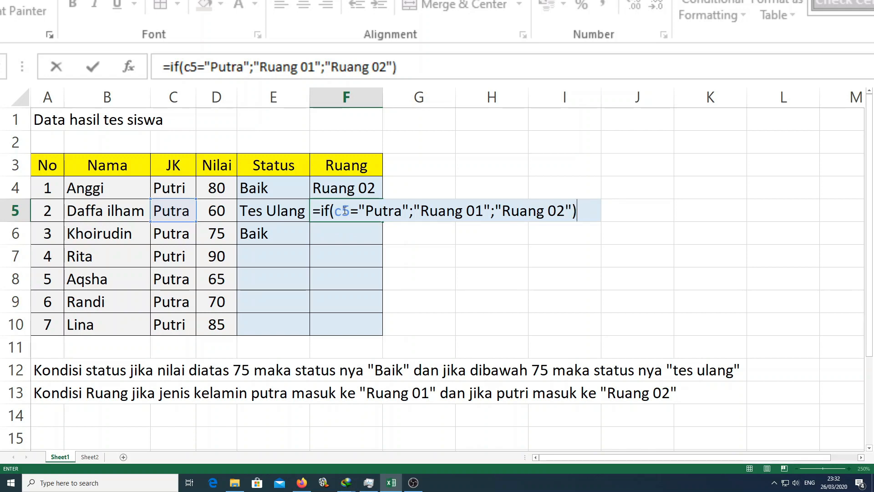
key("Return")
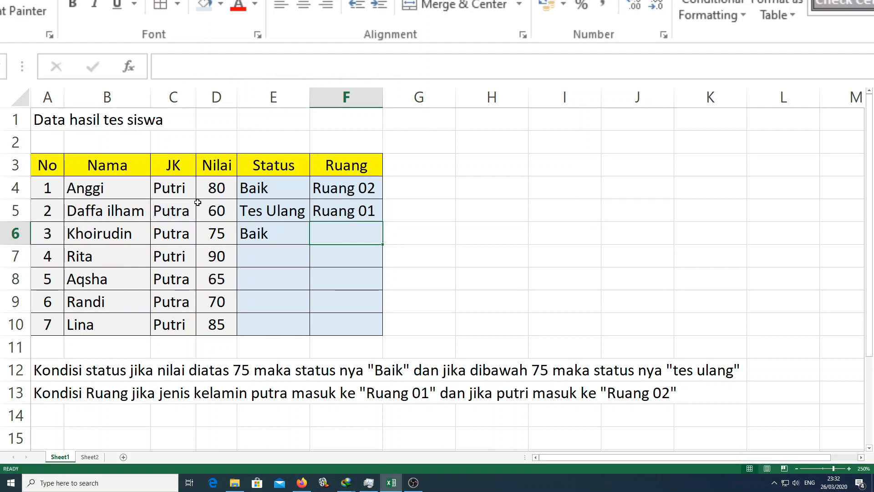
Change the gender in C4 to Putra and check how the Ruang formula in F4 responds.
left_click(154, 190)
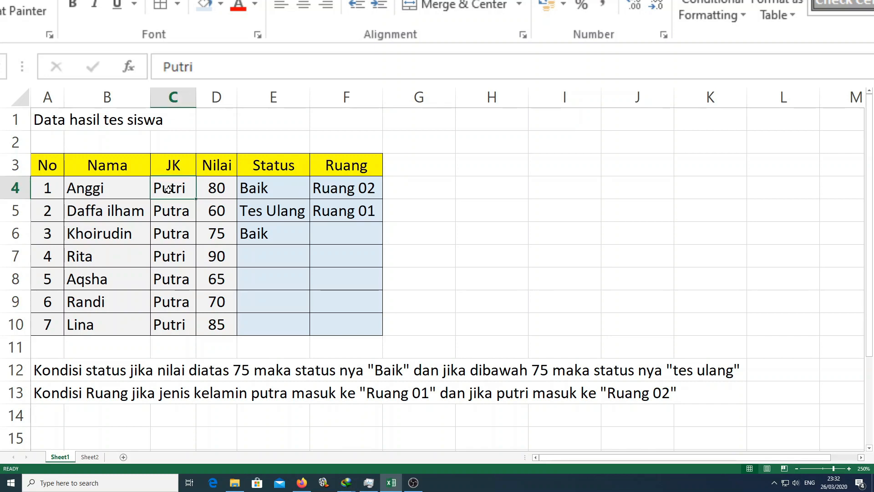
type("Putra")
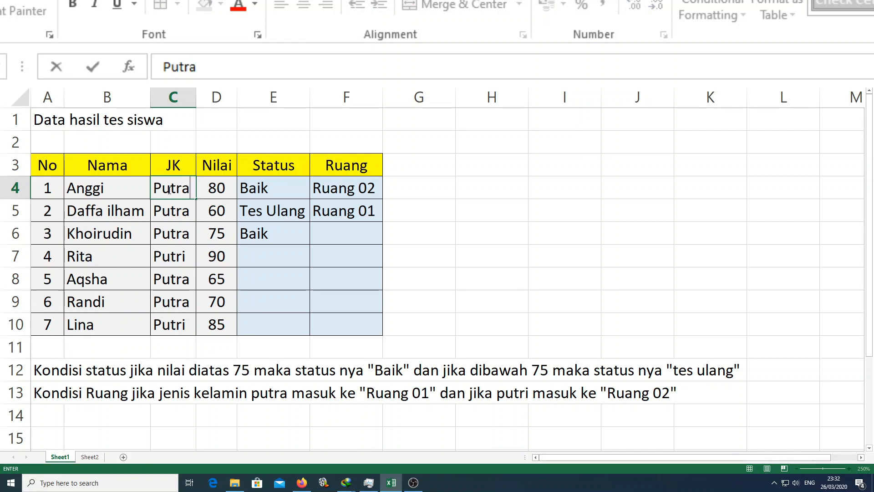
key("Return")
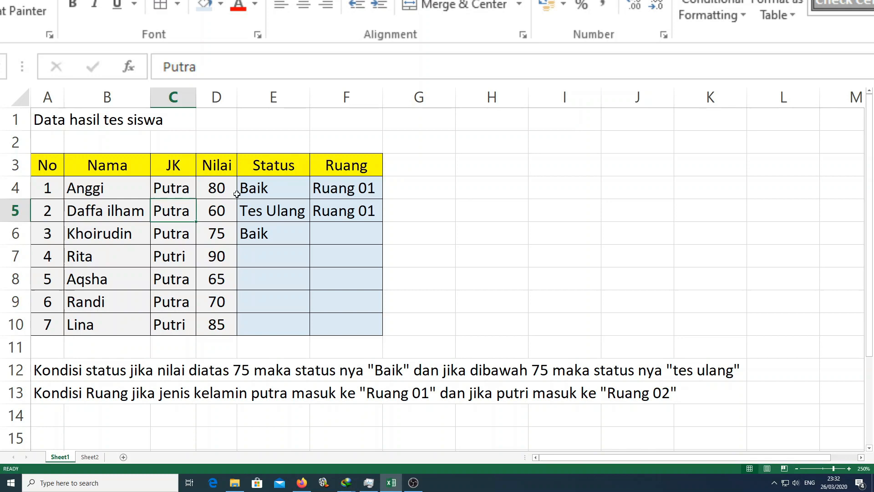
left_click(372, 189)
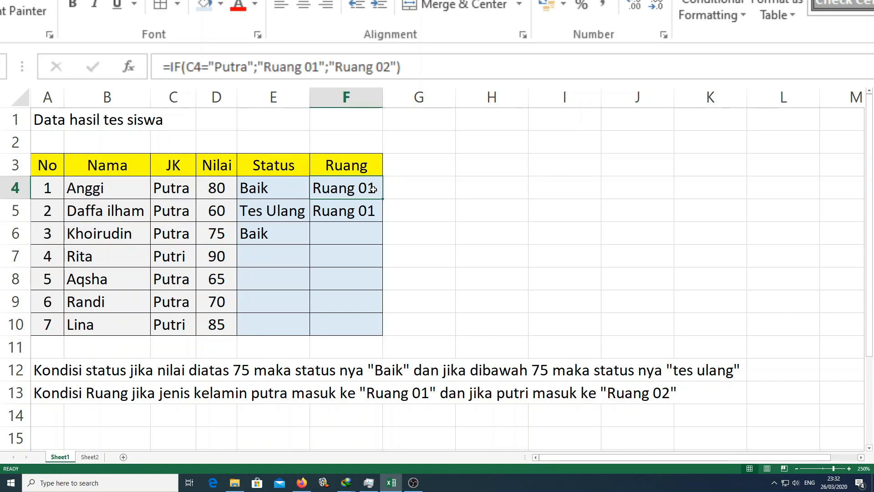
Set the gender in C4 back to Putri and check the Ruang formula in F4 again.
left_click(184, 190)
type("Putri")
key("Return")
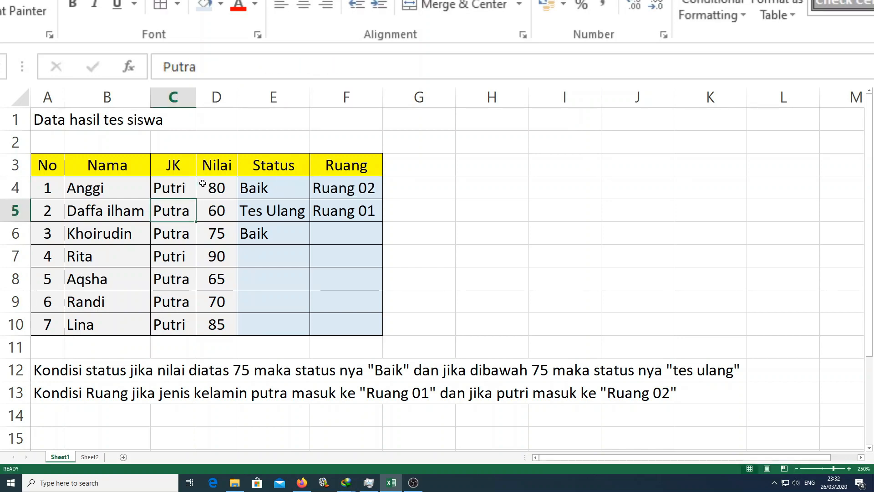
left_click(342, 194)
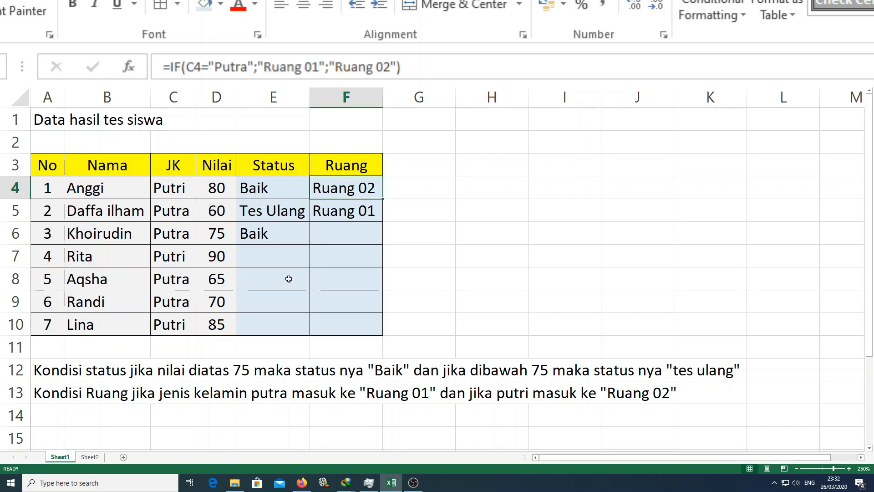